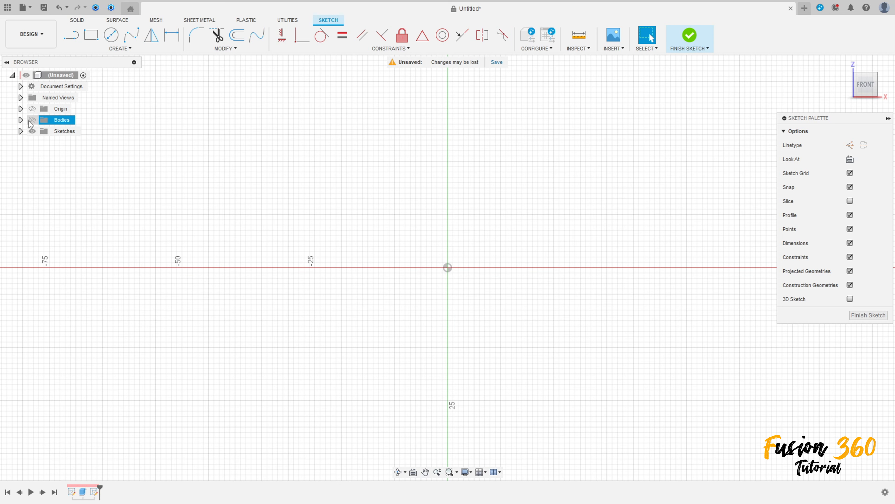
- Show the bodies, project the whole body's outline into the sketch using the body selection filter, and hide the bodies again
{"action": "left_click", "coordinate": [32, 120]}
{"action": "mouse_move", "coordinate": [275, 122]}
{"action": "middle_mouse_down"}
{"action": "mouse_move", "coordinate": [292, 160]}
{"action": "mouse_move", "coordinate": [265, 224]}
{"action": "middle_mouse_up"}
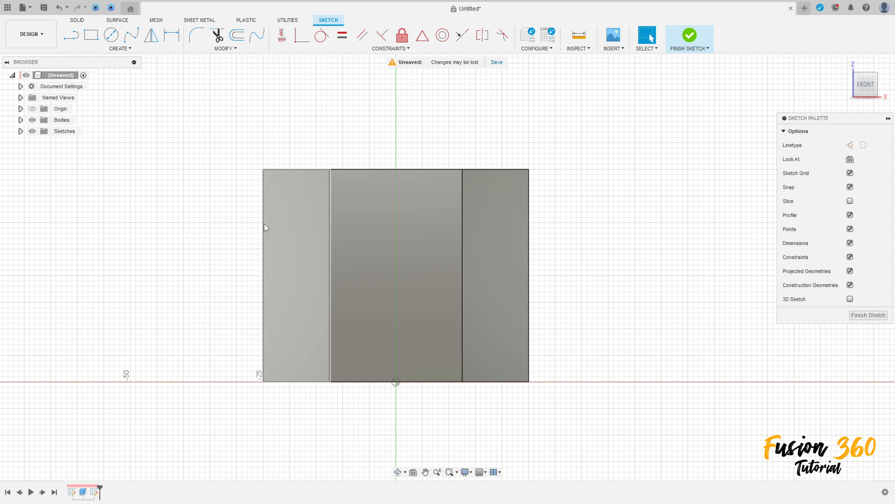
{"action": "left_click", "coordinate": [120, 48]}
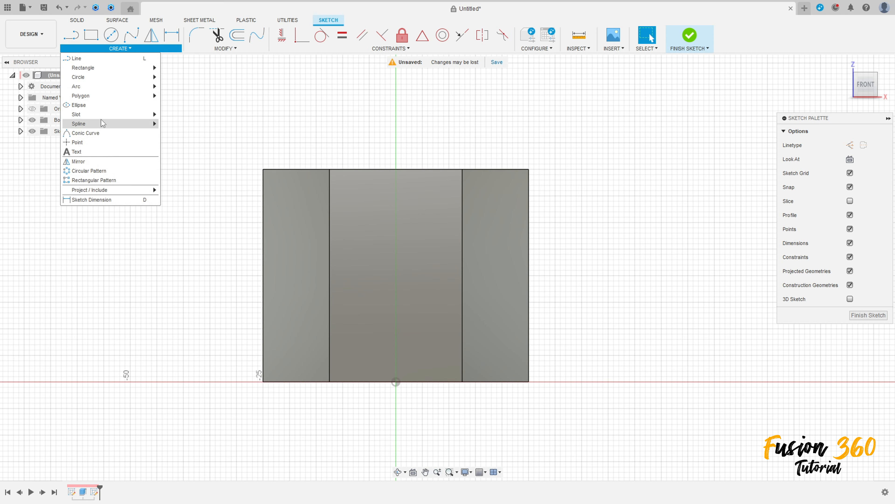
{"action": "mouse_move", "coordinate": [108, 191]}
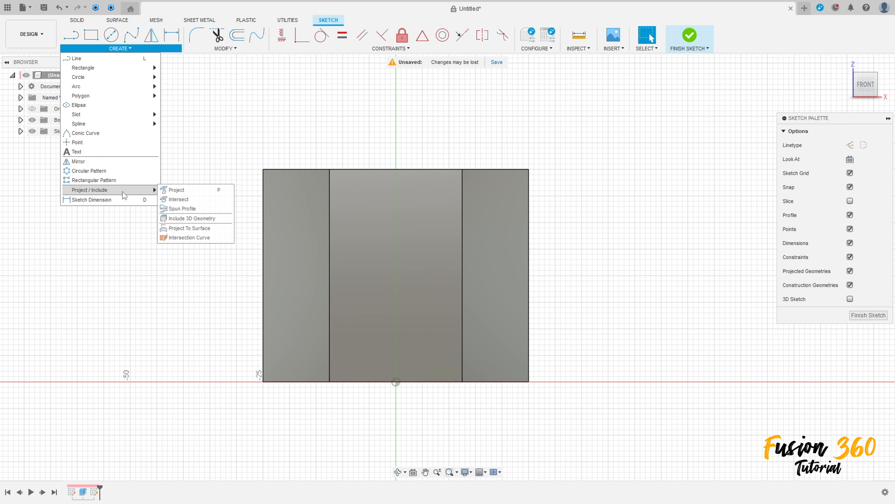
{"action": "left_click", "coordinate": [181, 191]}
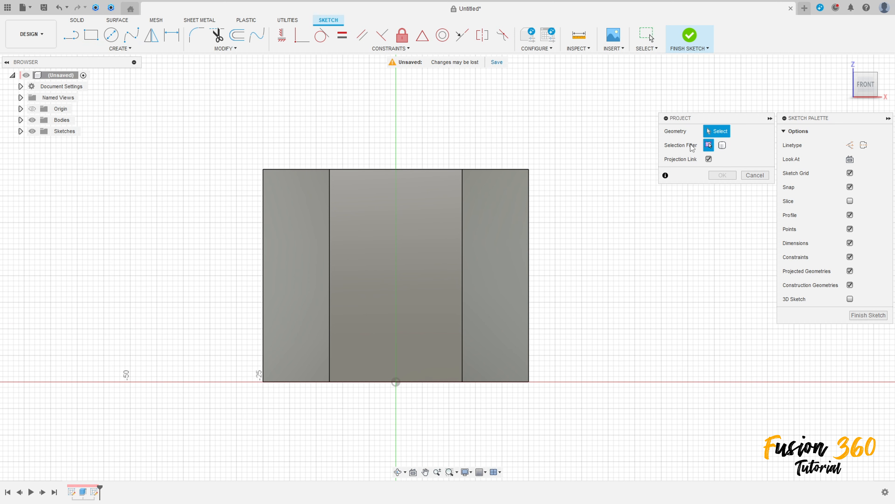
{"action": "left_click", "coordinate": [722, 145]}
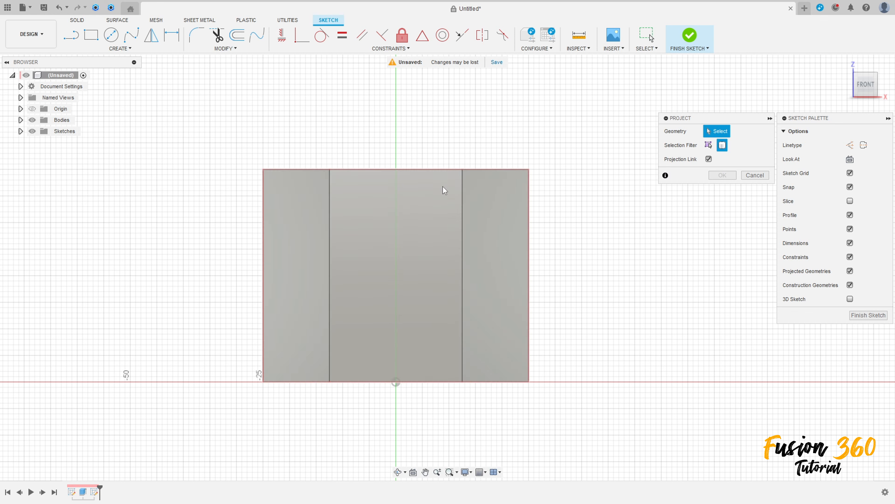
{"action": "left_click", "coordinate": [450, 182]}
{"action": "left_click", "coordinate": [726, 178]}
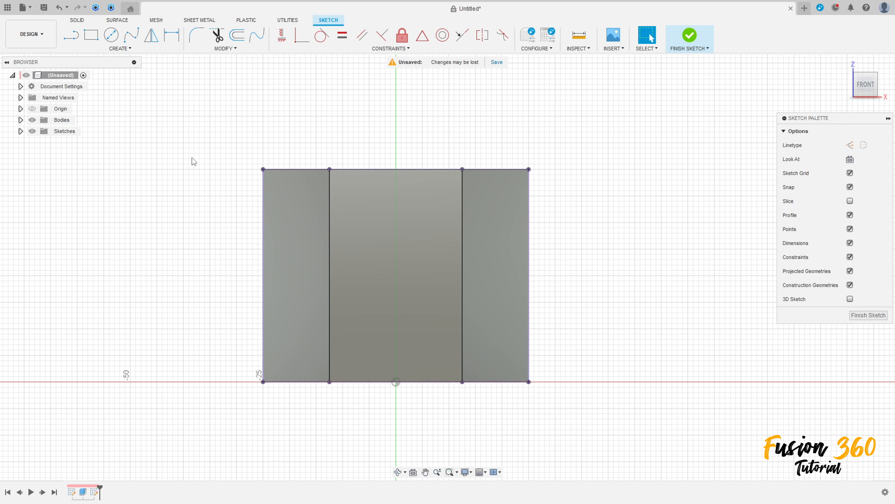
{"action": "left_click", "coordinate": [32, 119]}
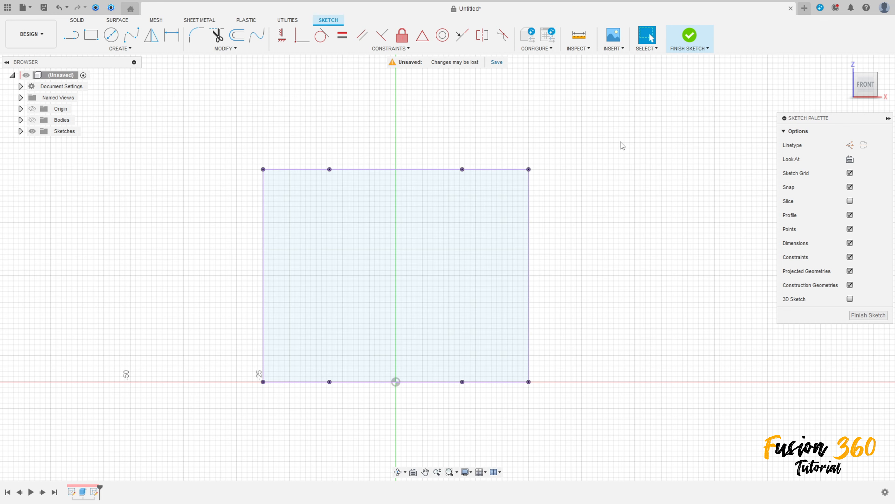
- Draw a vertical centre line from the midpoint of the outline's upper edge down to the origin
{"action": "left_click", "coordinate": [72, 37]}
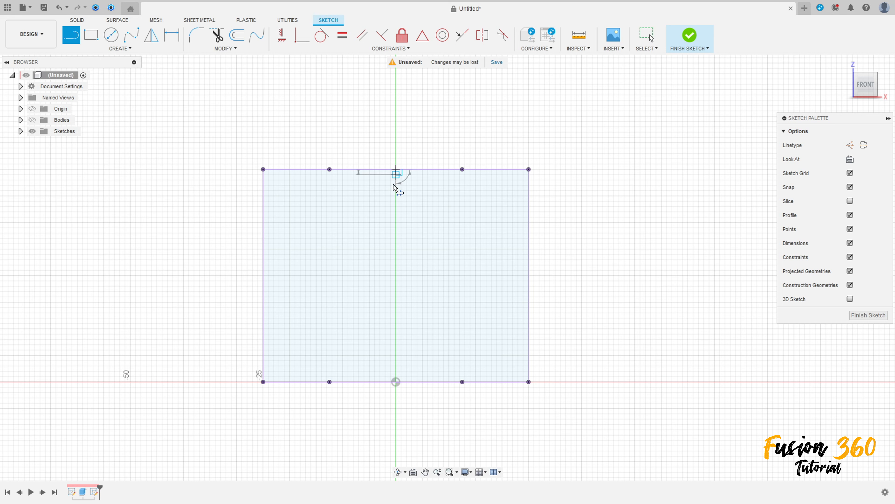
{"action": "left_click", "coordinate": [396, 382]}
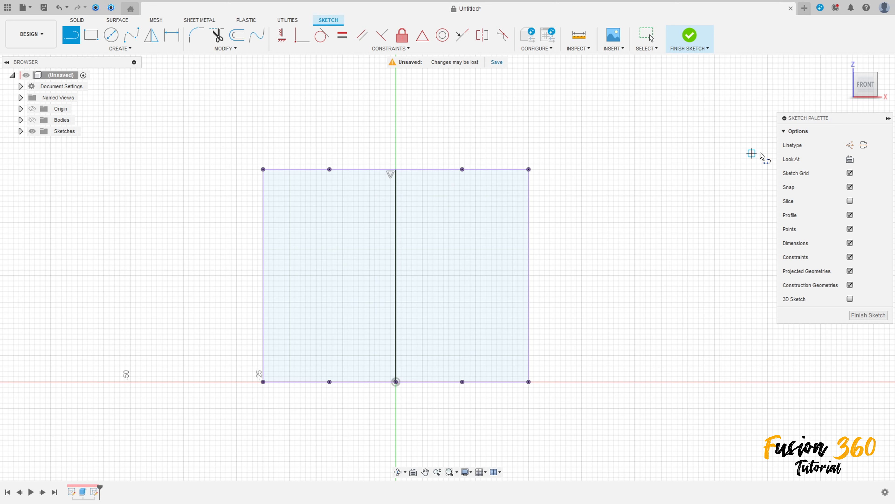
{"action": "key", "text": "Escape"}
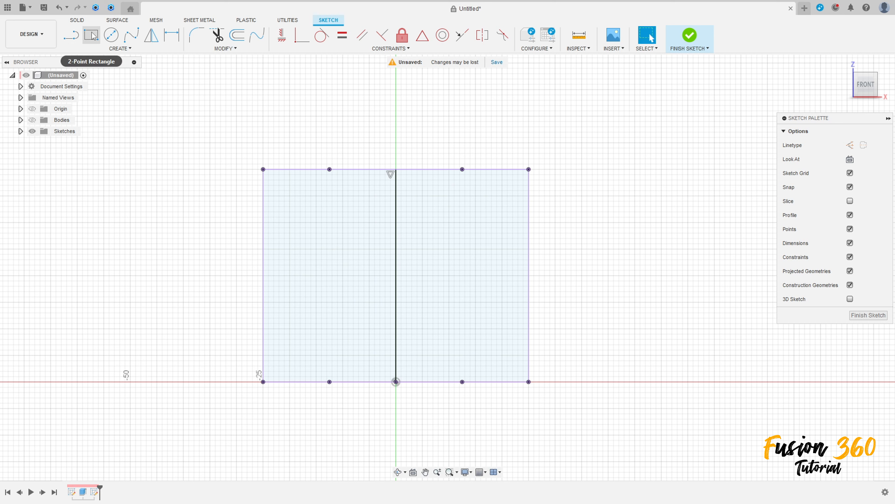
- Sketch four rectangles about 5 mm by 5 mm in a vertical column near the outline's right edge, aligned with each other
{"action": "left_click", "coordinate": [91, 35]}
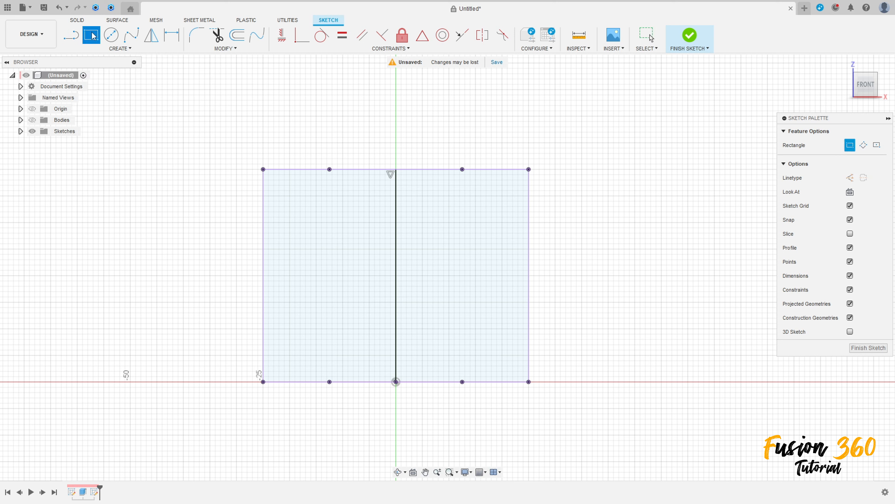
{"action": "left_click", "coordinate": [476, 196]}
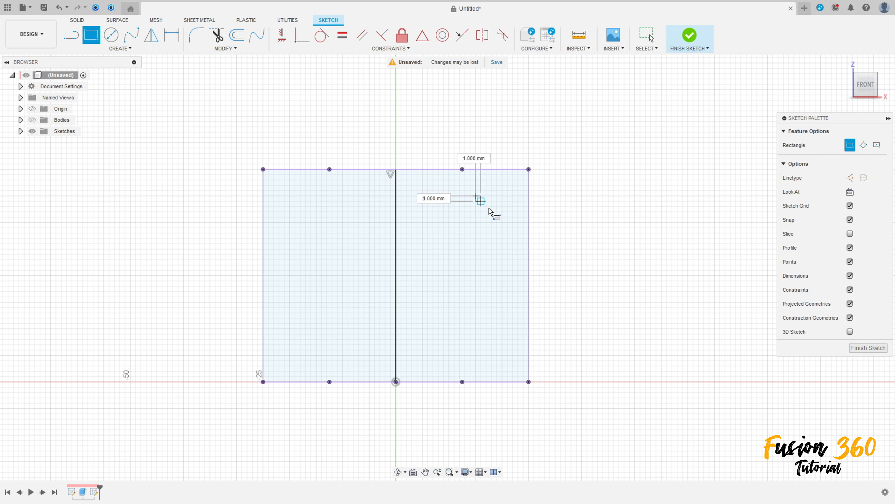
{"action": "left_click", "coordinate": [503, 222]}
{"action": "left_click", "coordinate": [502, 249]}
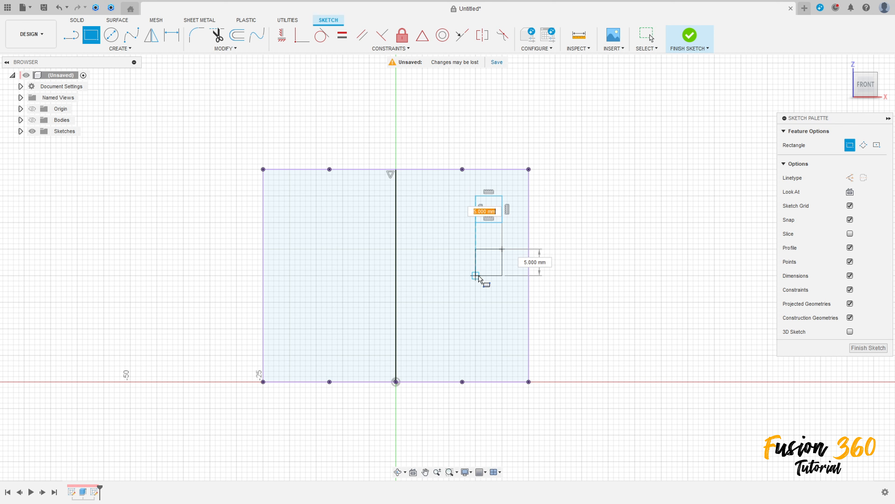
{"action": "left_click", "coordinate": [476, 275]}
{"action": "left_click", "coordinate": [503, 302]}
{"action": "left_click", "coordinate": [476, 328]}
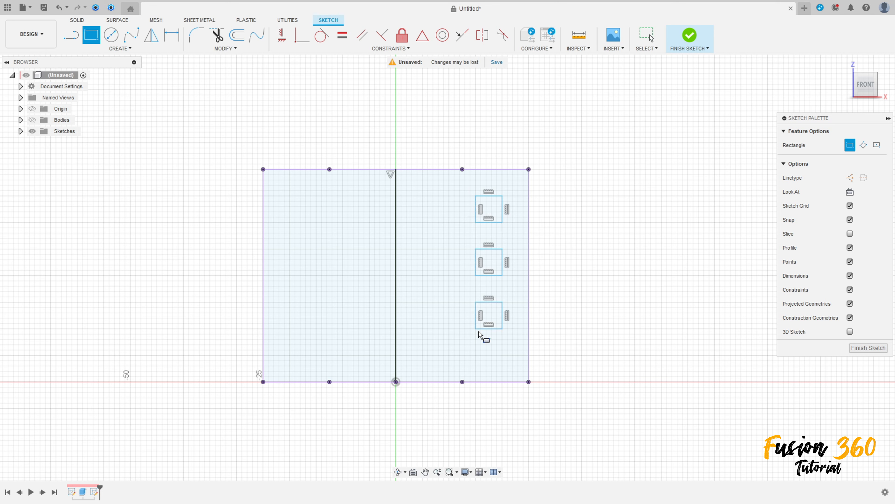
{"action": "left_click", "coordinate": [502, 339]}
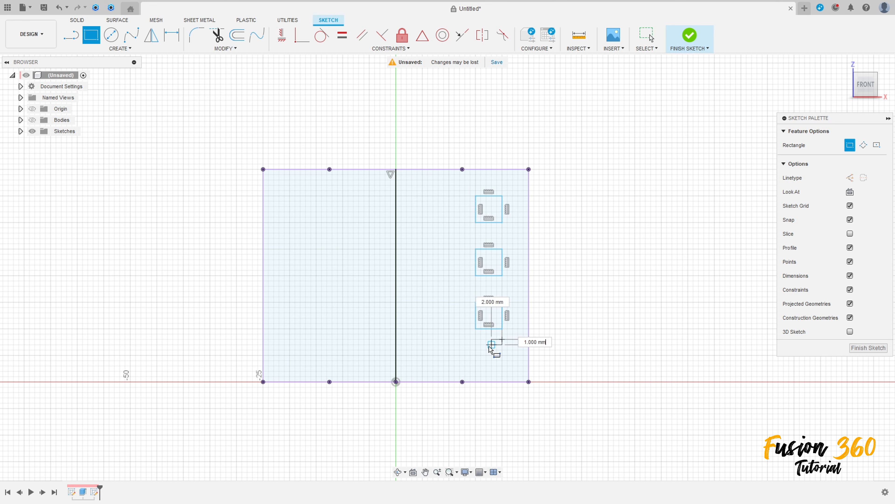
{"action": "left_click", "coordinate": [475, 366]}
{"action": "key", "text": "Escape"}
- Apply Equal constraints between the upper and right sides of each of the four rectangles, making each one square
{"action": "scroll", "coordinate": [569, 335], "scroll_direction": "up", "scroll_amount": 3}
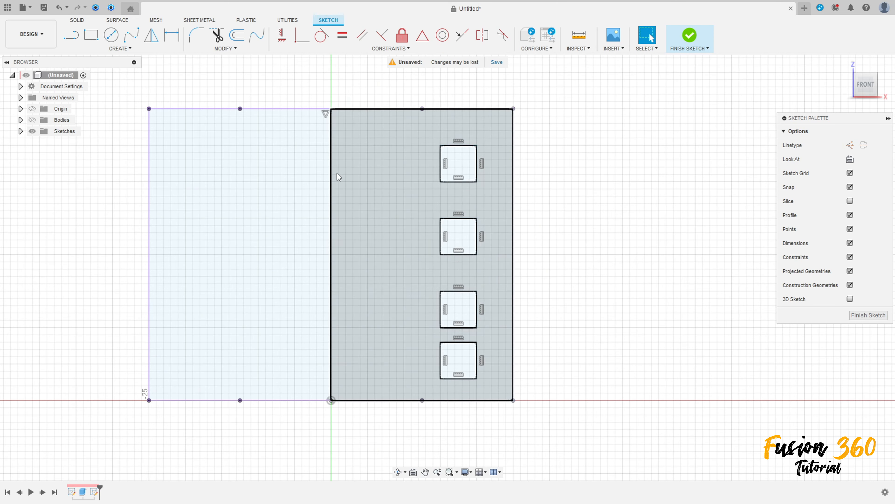
{"action": "left_click", "coordinate": [342, 35]}
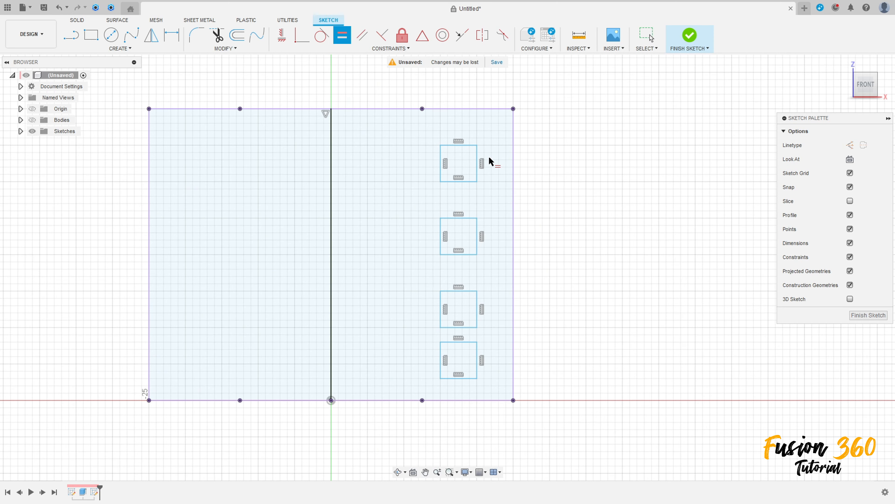
{"action": "left_click", "coordinate": [465, 145]}
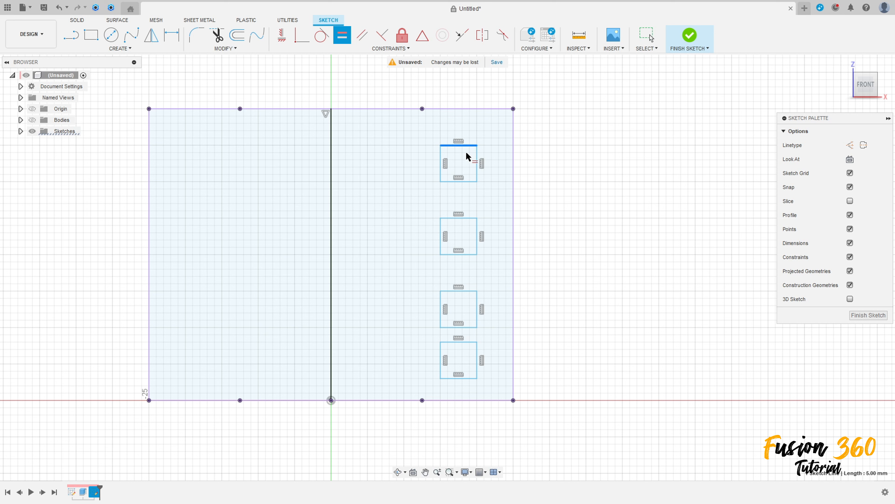
{"action": "left_click", "coordinate": [476, 173]}
{"action": "left_click", "coordinate": [471, 220]}
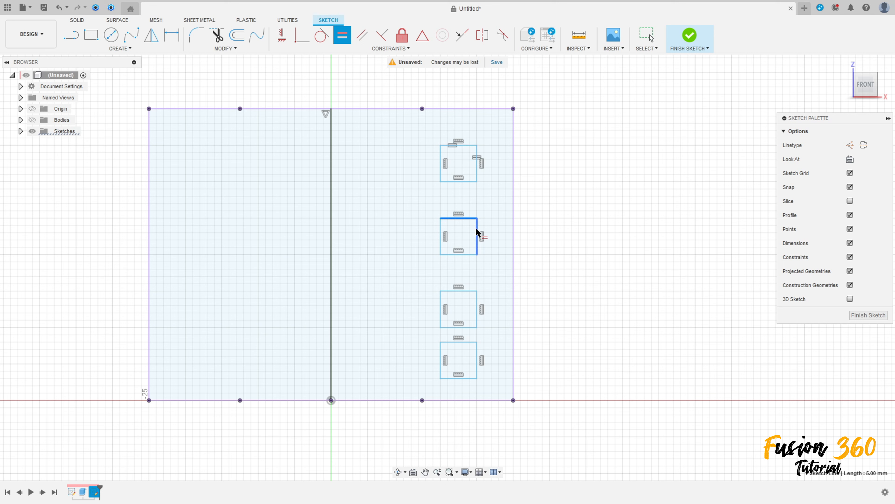
{"action": "left_click", "coordinate": [477, 236]}
{"action": "left_click", "coordinate": [461, 292]}
{"action": "left_click", "coordinate": [478, 313]}
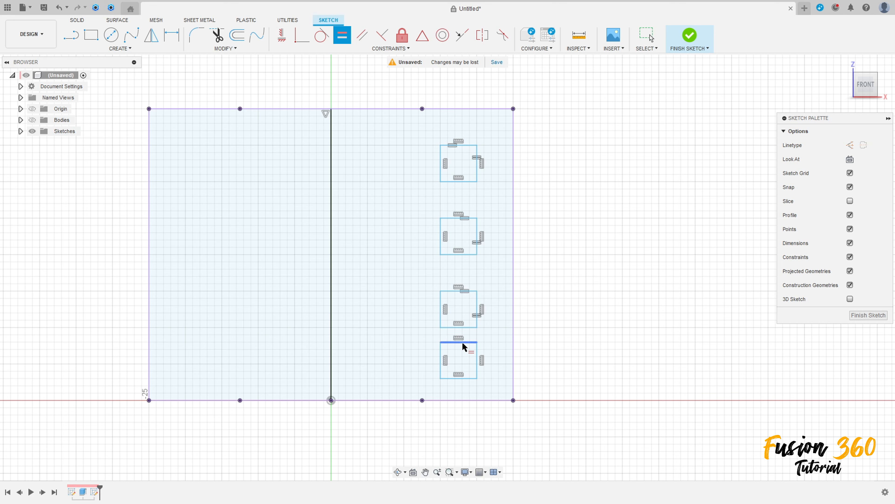
{"action": "left_click", "coordinate": [460, 341]}
{"action": "left_click", "coordinate": [478, 359]}
- Apply Equal constraints between the right sides of neighbouring squares so that all four squares share one size
{"action": "left_click", "coordinate": [478, 360]}
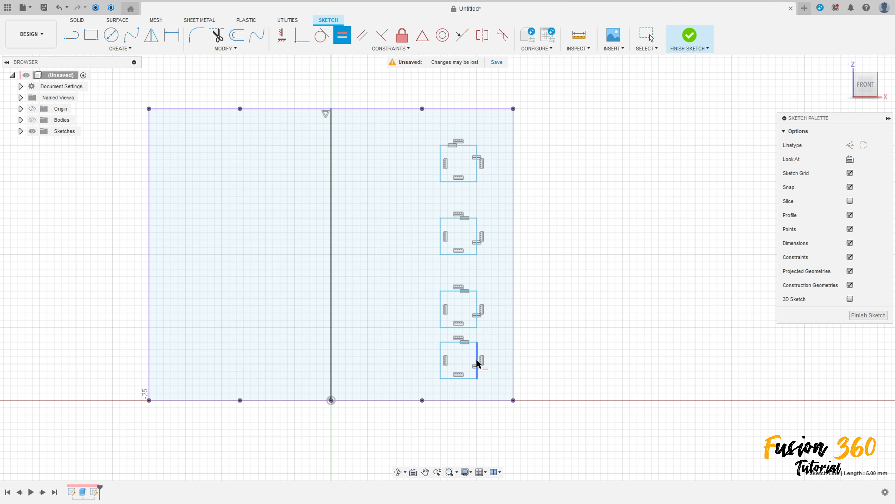
{"action": "left_click", "coordinate": [477, 320]}
{"action": "left_click", "coordinate": [477, 304]}
{"action": "left_click", "coordinate": [477, 236]}
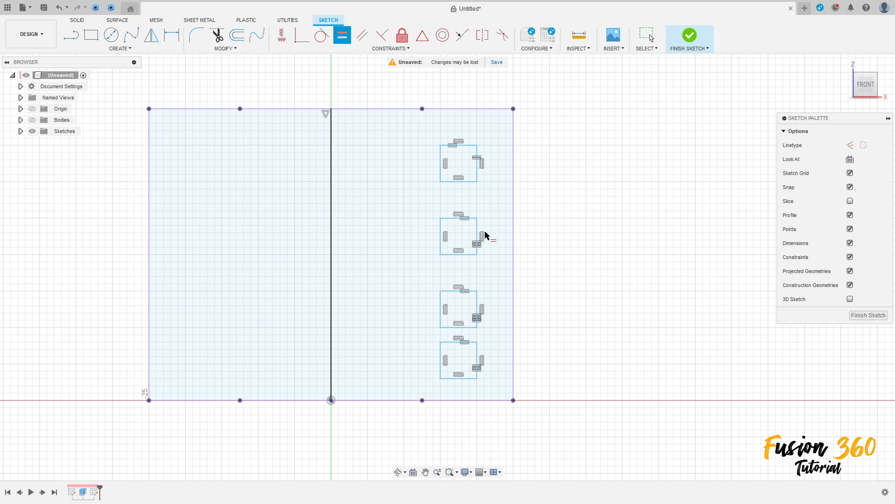
{"action": "left_click", "coordinate": [477, 172]}
{"action": "key", "text": "Escape"}
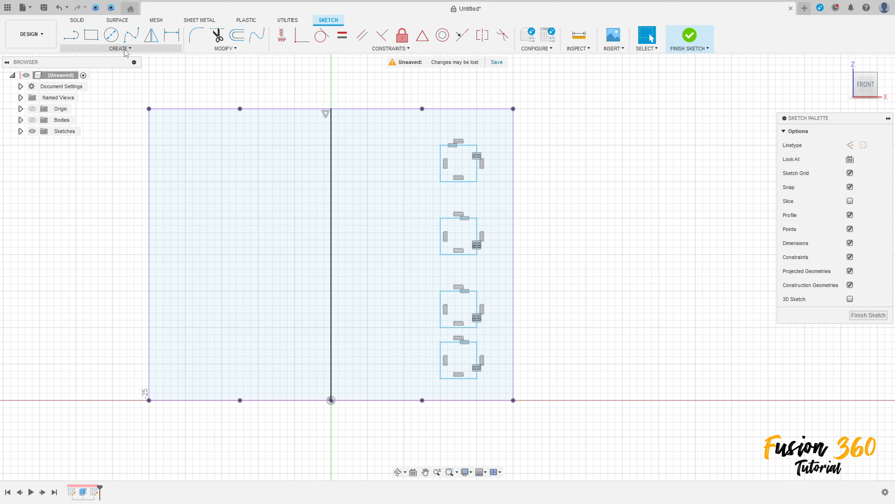
- Draw vertical construction lines along the squares' right sides, bridging the gaps between them and to the outline's upper and lower edges
{"action": "left_click", "coordinate": [71, 35]}
{"action": "left_click", "coordinate": [850, 145]}
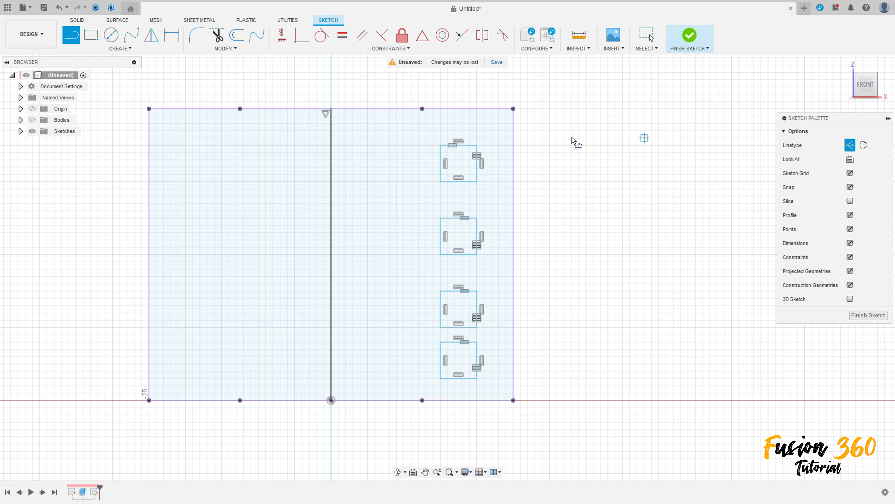
{"action": "left_click", "coordinate": [476, 109]}
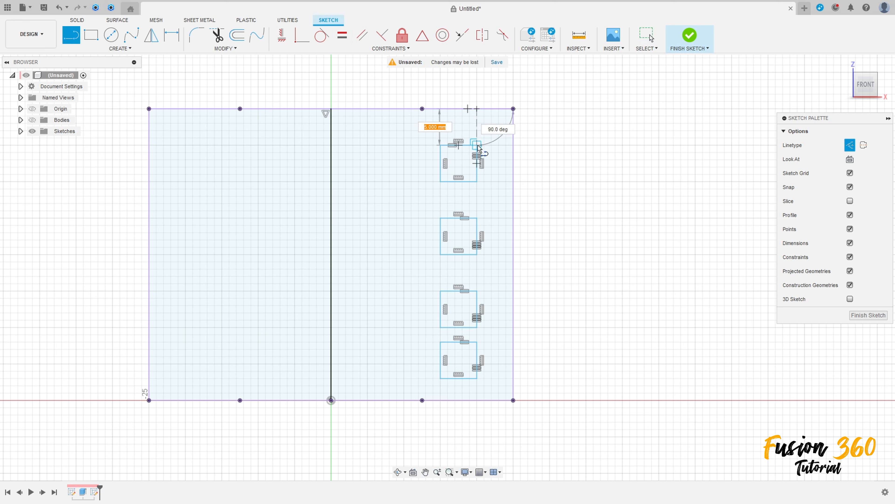
{"action": "left_click", "coordinate": [477, 145]}
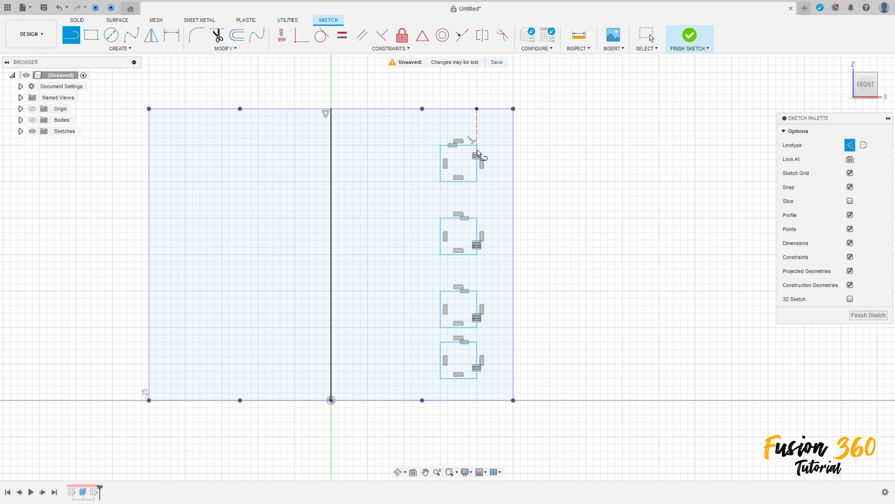
{"action": "left_click", "coordinate": [476, 182]}
{"action": "left_click", "coordinate": [477, 217]}
{"action": "left_click", "coordinate": [477, 255]}
{"action": "left_click", "coordinate": [477, 291]}
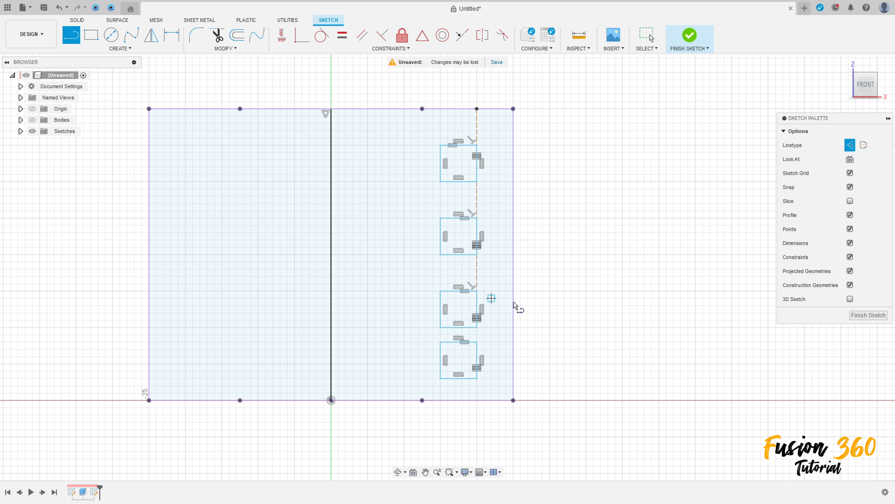
{"action": "left_click", "coordinate": [476, 328]}
{"action": "left_click", "coordinate": [477, 342]}
{"action": "left_click", "coordinate": [477, 379]}
{"action": "left_click", "coordinate": [477, 399]}
{"action": "key", "text": "Escape"}
- Apply Equal constraints between the construction lines and the squares' right sides so the gaps match the square size
{"action": "left_click", "coordinate": [342, 35]}
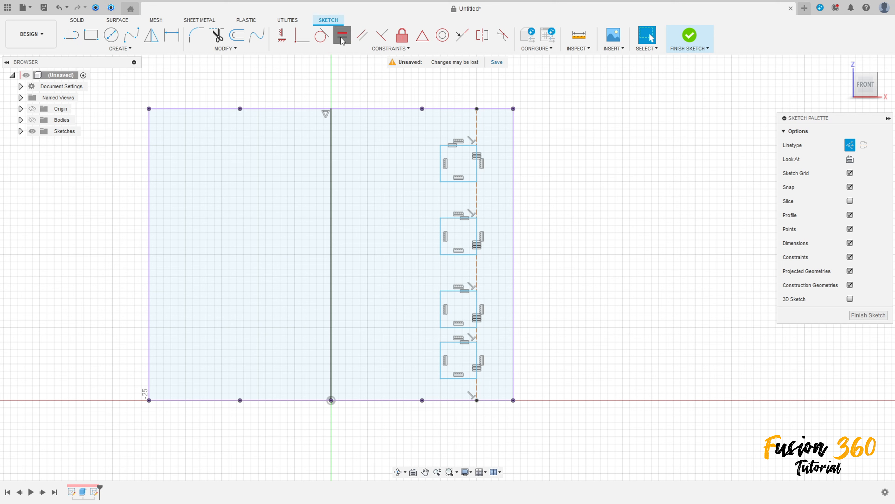
{"action": "left_click", "coordinate": [477, 130]}
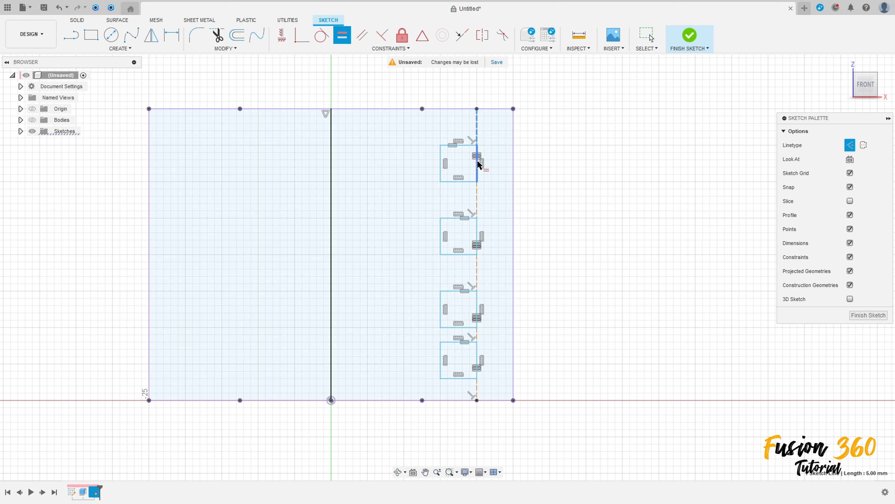
{"action": "left_click", "coordinate": [478, 164]}
{"action": "left_click", "coordinate": [478, 180]}
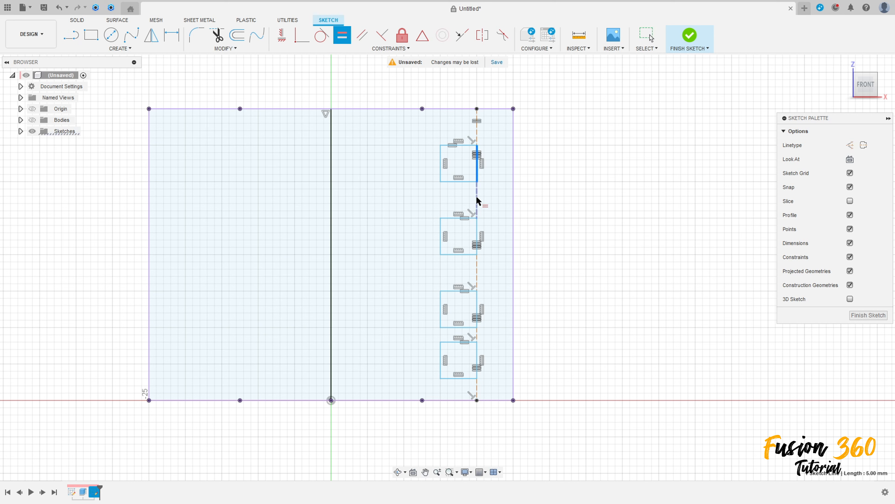
{"action": "left_click", "coordinate": [478, 202]}
{"action": "left_click", "coordinate": [478, 239]}
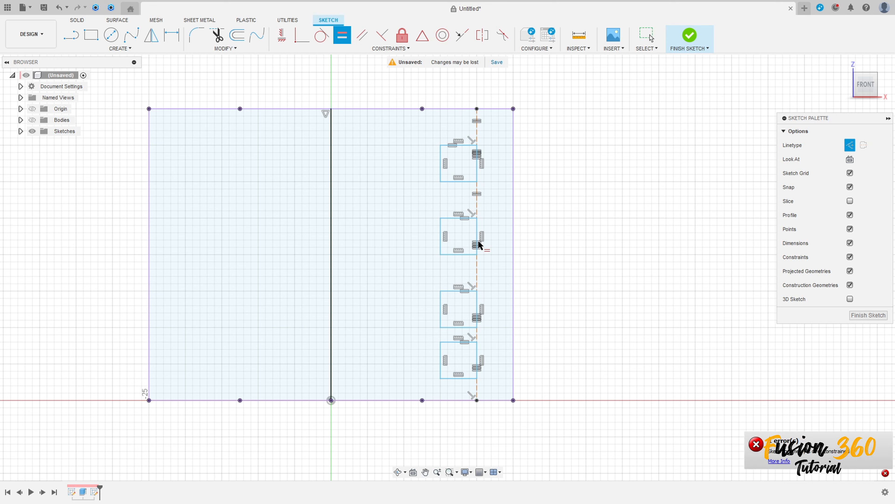
{"action": "left_click", "coordinate": [478, 271]}
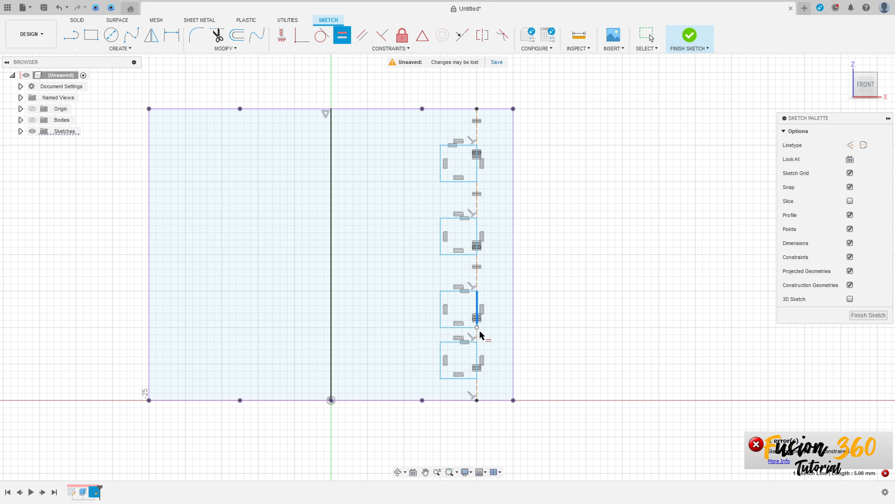
{"action": "left_click", "coordinate": [477, 338]}
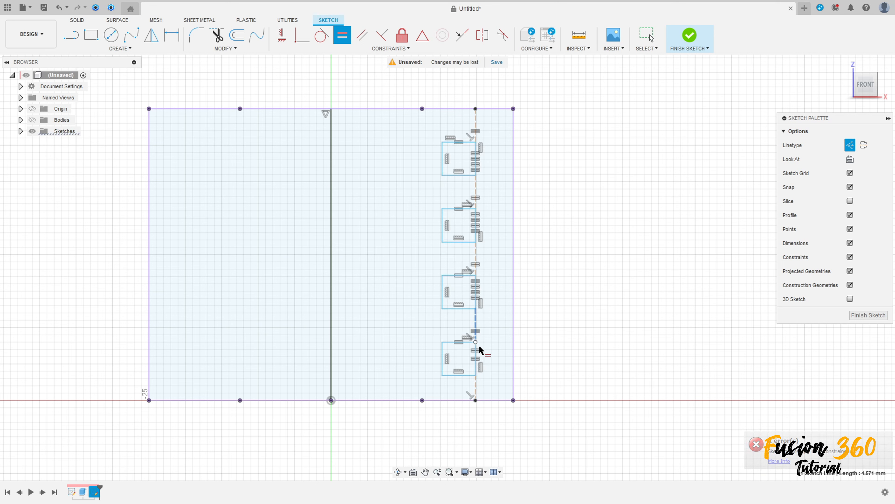
{"action": "left_click", "coordinate": [477, 352]}
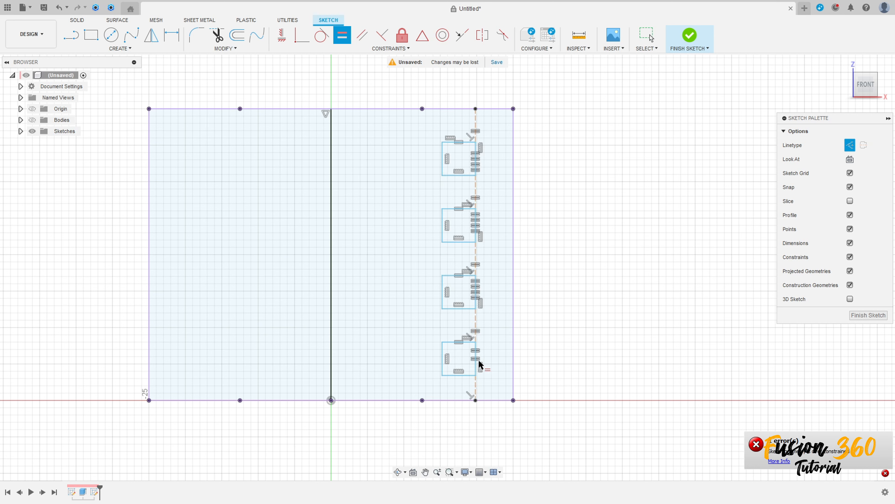
{"action": "left_click", "coordinate": [477, 390]}
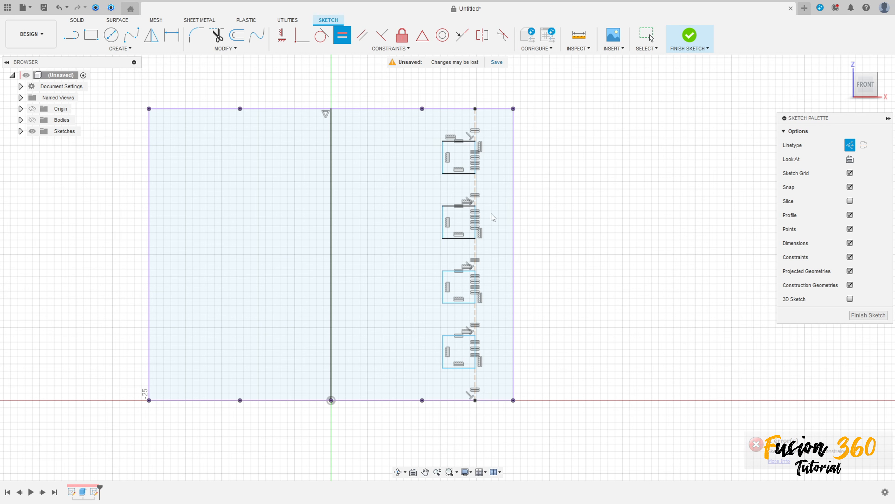
- Dimension the squares' vertical construction line 5 mm from the outline's right edge and finish the sketch
{"action": "key", "text": "Escape"}
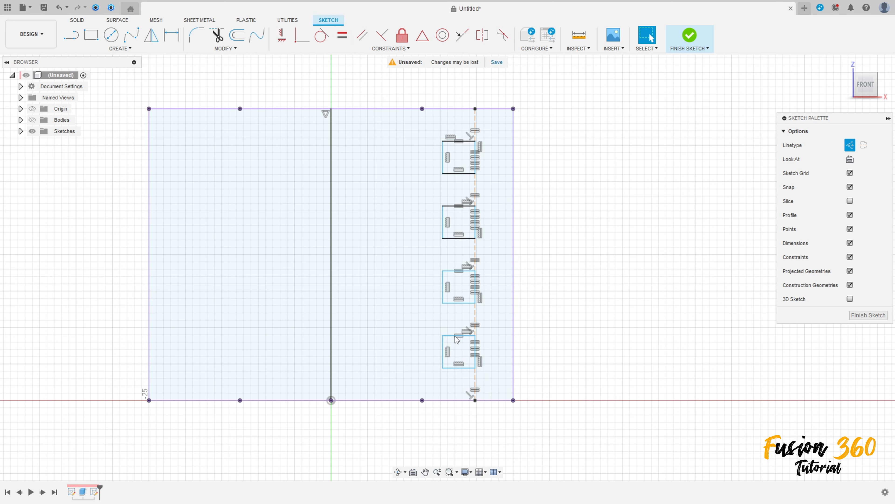
{"action": "left_click", "coordinate": [456, 336]}
{"action": "mouse_move", "coordinate": [442, 336]}
{"action": "left_mouse_down"}
{"action": "mouse_move", "coordinate": [426, 336]}
{"action": "mouse_move", "coordinate": [436, 336]}
{"action": "left_mouse_up"}
{"action": "key", "text": "d"}
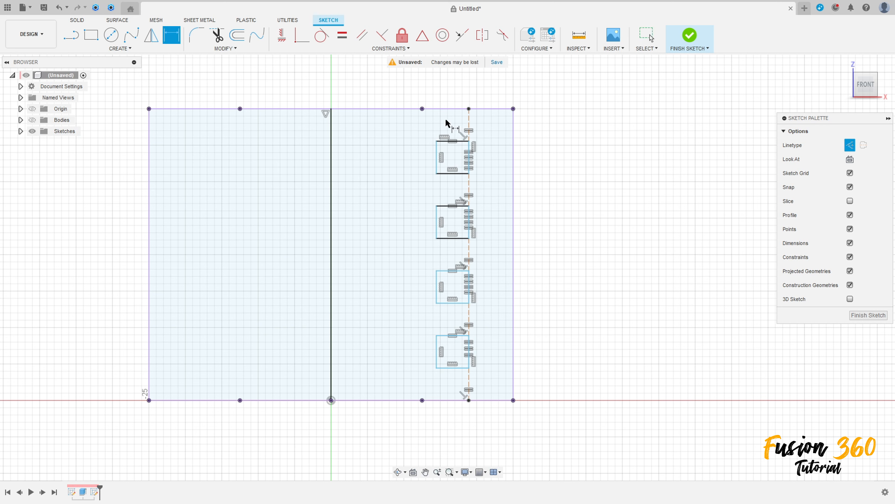
{"action": "left_click", "coordinate": [469, 109]}
{"action": "left_click", "coordinate": [513, 109]}
{"action": "left_click", "coordinate": [495, 85]}
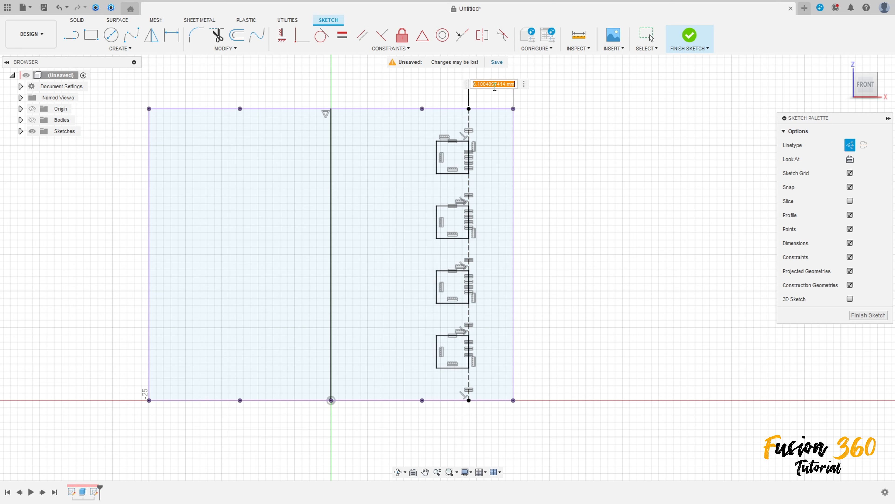
{"action": "type", "text": "5"}
{"action": "key", "text": "Return"}
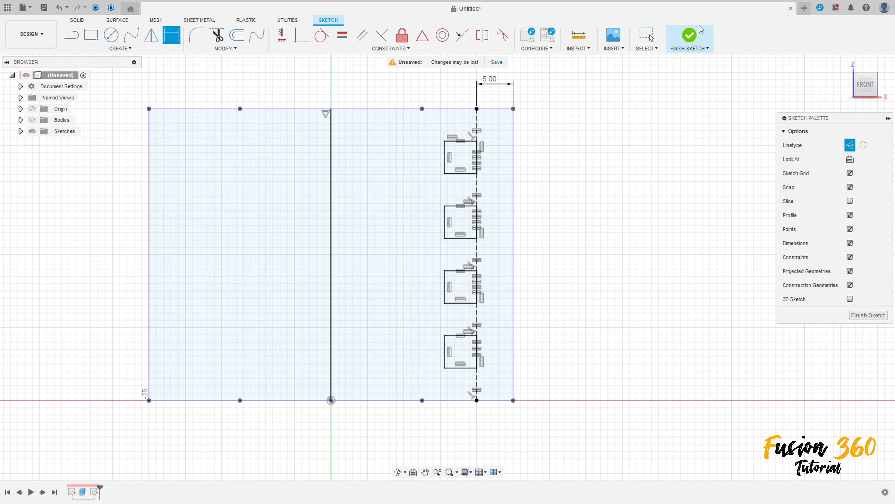
{"action": "left_click", "coordinate": [690, 35]}
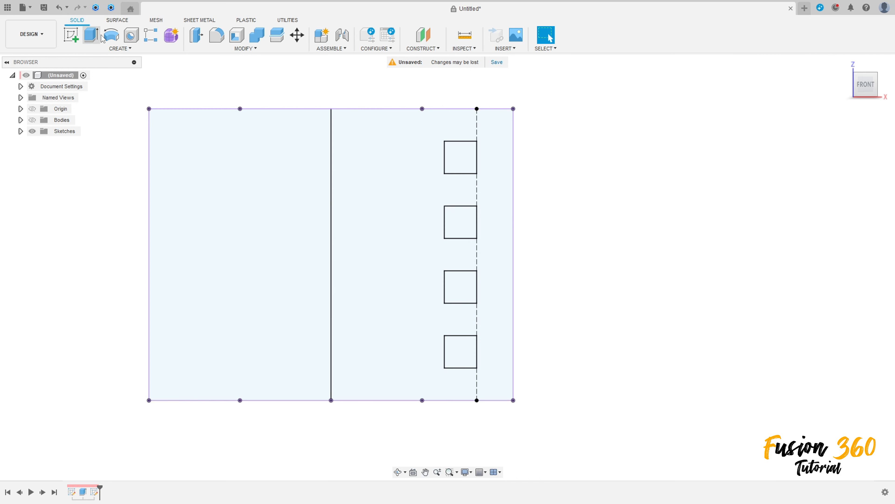
- Revolve the four square profiles 360 degrees about the vertical centre line, with the body shown and the operation set to Join
{"action": "left_click", "coordinate": [111, 35]}
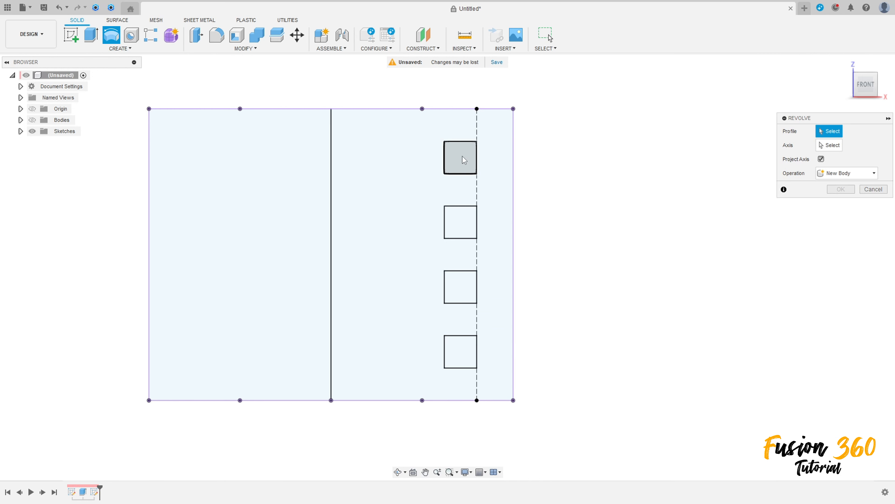
{"action": "left_click", "coordinate": [464, 159]}
{"action": "left_click", "coordinate": [458, 216]}
{"action": "left_click", "coordinate": [459, 287]}
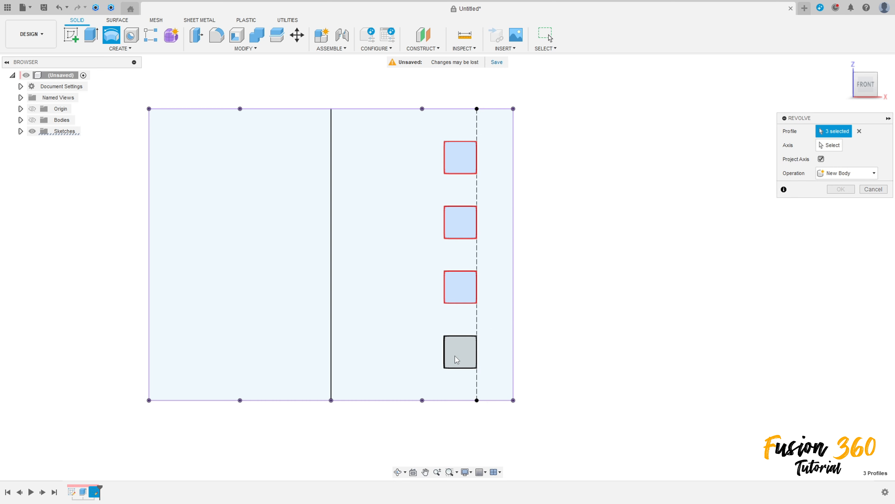
{"action": "left_click", "coordinate": [457, 359]}
{"action": "left_click", "coordinate": [829, 145]}
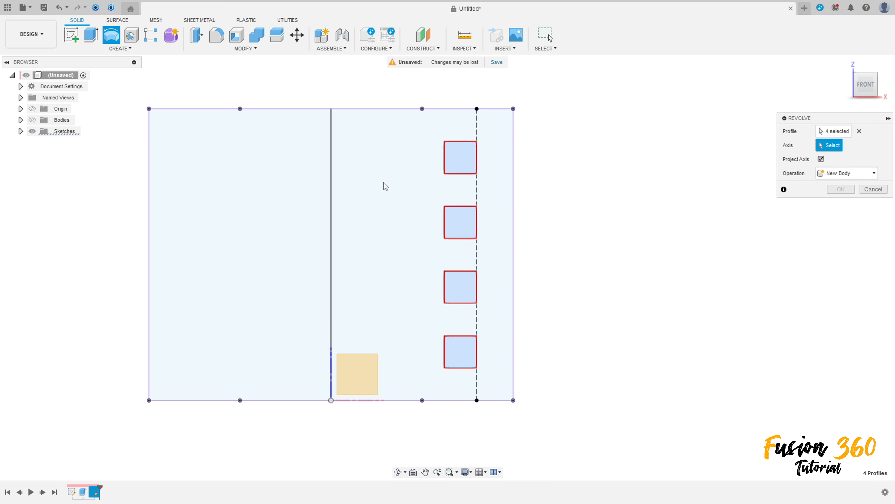
{"action": "left_click", "coordinate": [334, 205]}
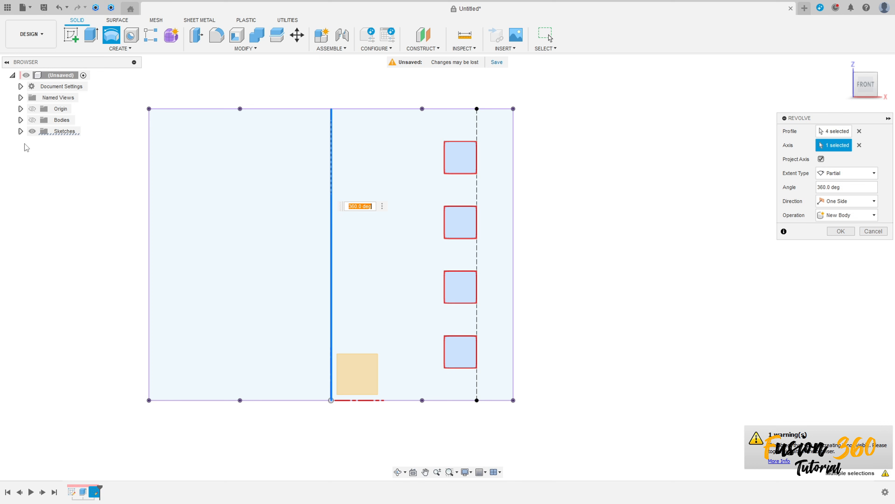
{"action": "left_click", "coordinate": [32, 121]}
{"action": "middle_click_drag", "start_coordinate": [680, 103], "coordinate": [688, 168], "text": "shift"}
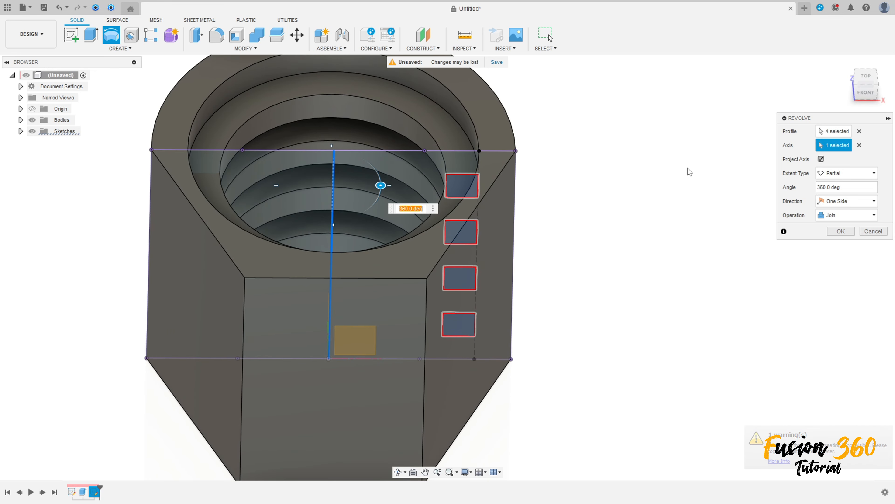
{"action": "left_click", "coordinate": [839, 235]}
- Create a section analysis on the XZ plane with the cut side flipped, inspect the body's interior, and hide the analysis
{"action": "middle_click_drag", "start_coordinate": [526, 86], "coordinate": [502, 101], "text": "shift"}
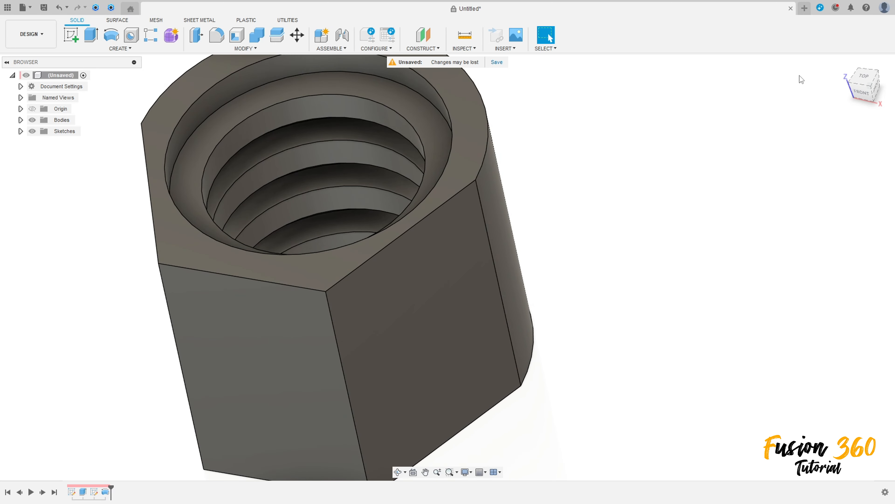
{"action": "left_click", "coordinate": [845, 63]}
{"action": "left_click", "coordinate": [464, 48]}
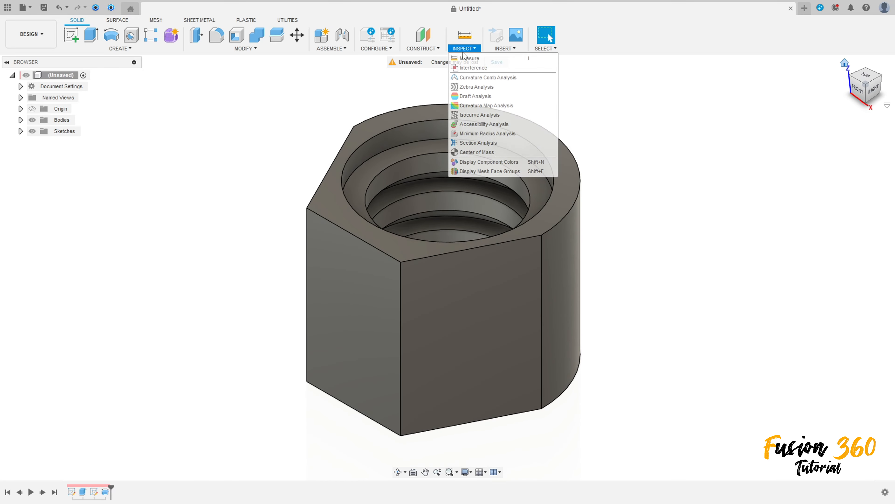
{"action": "left_click", "coordinate": [480, 142]}
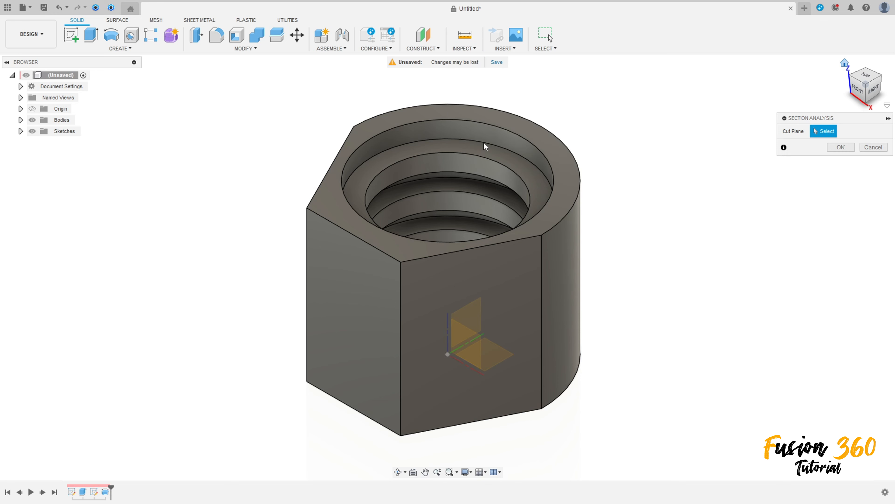
{"action": "left_click", "coordinate": [32, 120]}
{"action": "left_click", "coordinate": [469, 351]}
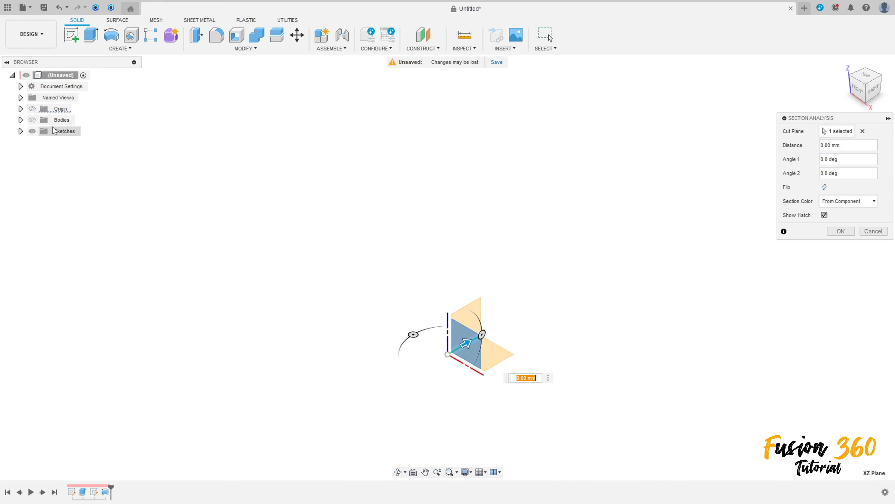
{"action": "left_click", "coordinate": [32, 120]}
{"action": "left_click", "coordinate": [824, 187]}
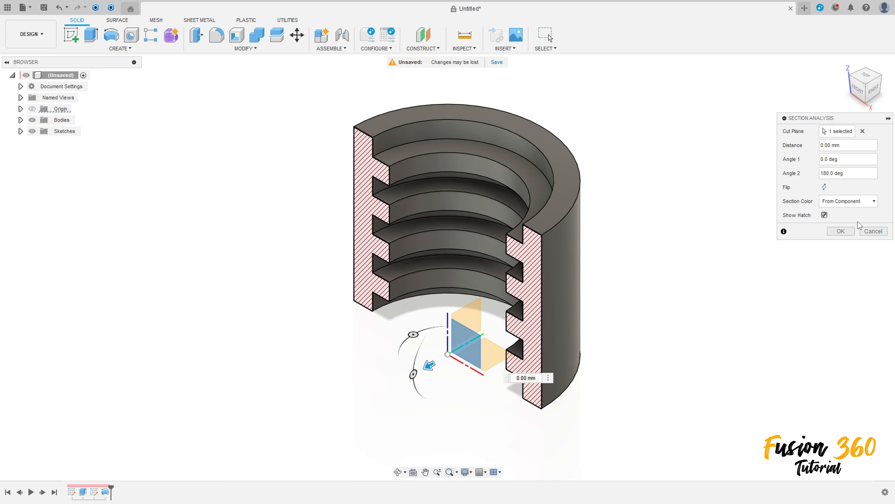
{"action": "left_click", "coordinate": [841, 231]}
{"action": "mouse_move", "coordinate": [483, 208]}
{"action": "middle_mouse_down", "text": "shift"}
{"action": "mouse_move", "coordinate": [490, 212]}
{"action": "mouse_move", "coordinate": [479, 211]}
{"action": "middle_mouse_up", "text": "shift"}
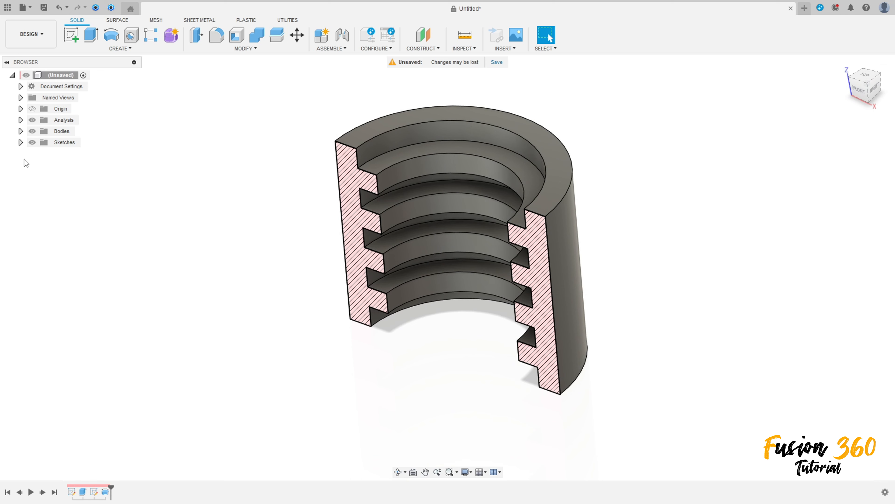
{"action": "left_click", "coordinate": [32, 120]}
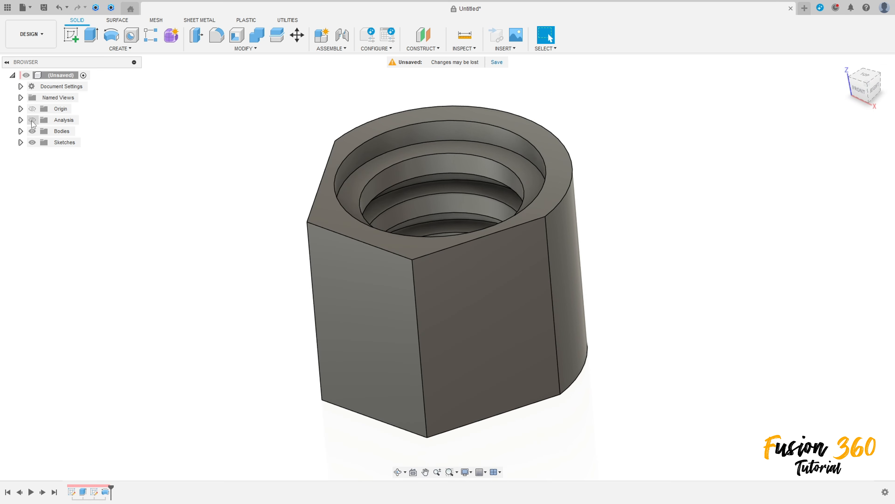
- Start a sketch on the XY origin plane and project the body's left slanted edge into it
{"action": "left_click", "coordinate": [73, 36]}
{"action": "middle_click_drag", "start_coordinate": [258, 70], "coordinate": [357, 116], "text": "shift"}
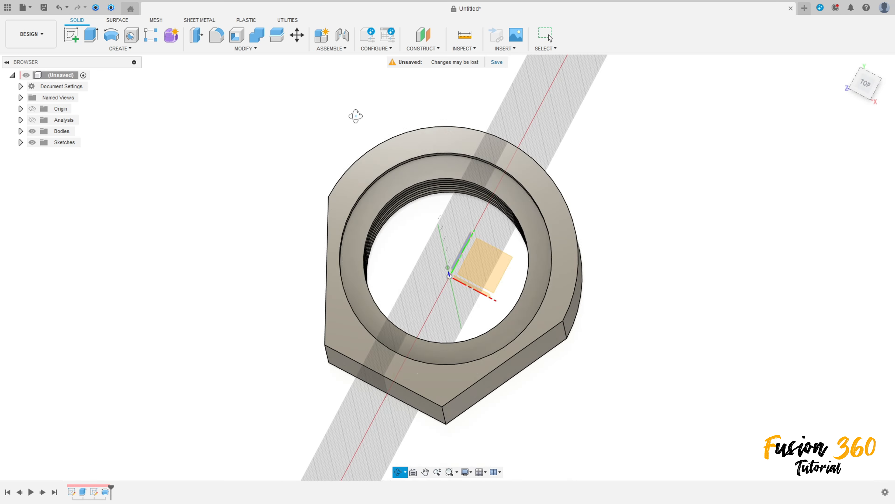
{"action": "left_click", "coordinate": [491, 259]}
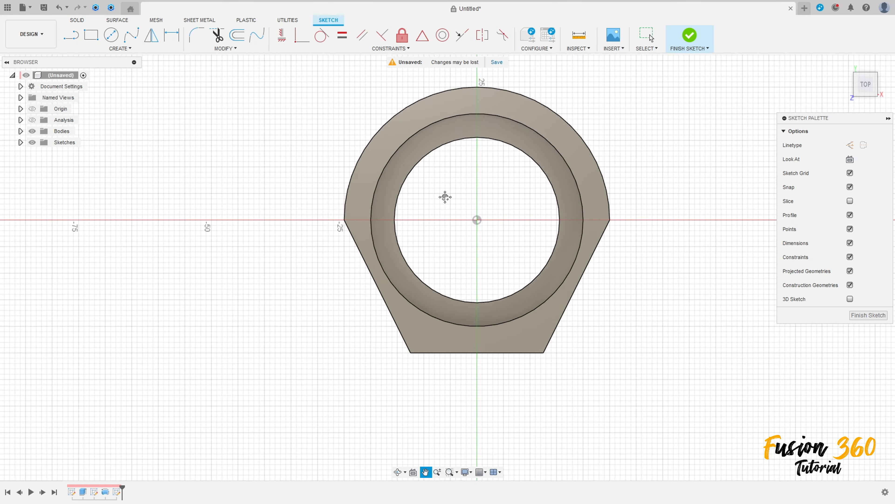
{"action": "left_click", "coordinate": [96, 50]}
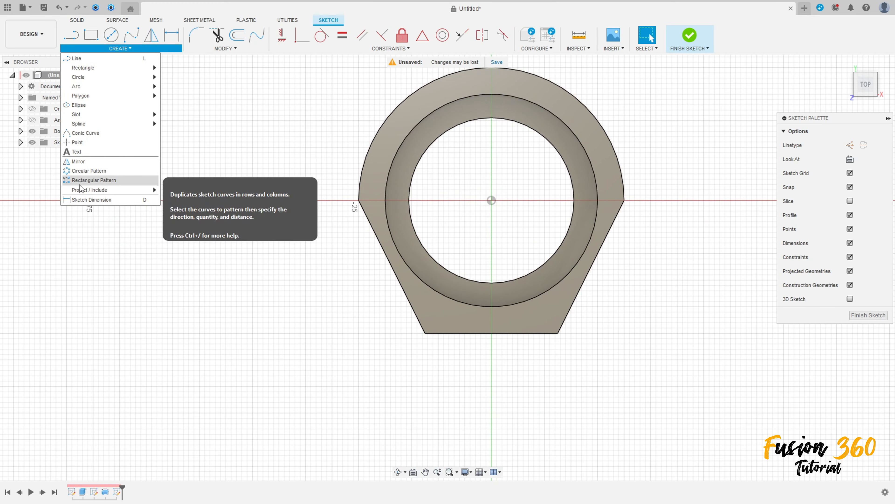
{"action": "mouse_move", "coordinate": [148, 190]}
{"action": "left_click", "coordinate": [176, 189]}
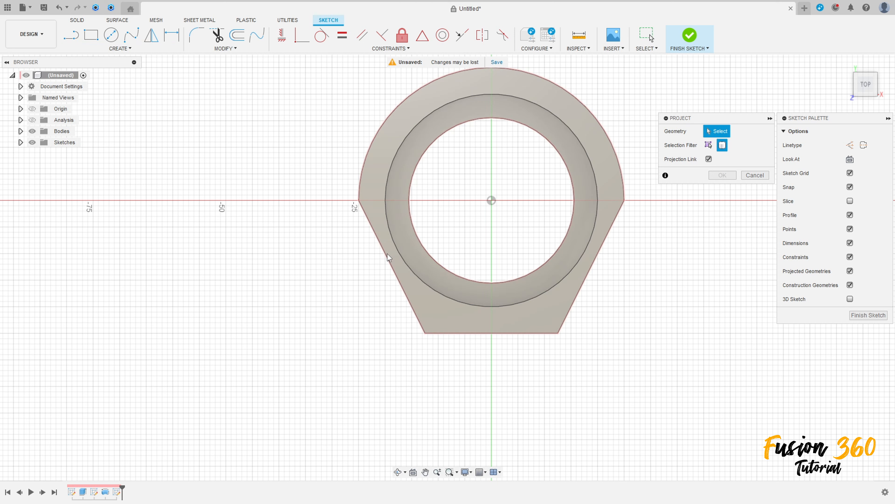
{"action": "left_click", "coordinate": [374, 232]}
{"action": "left_click", "coordinate": [722, 175]}
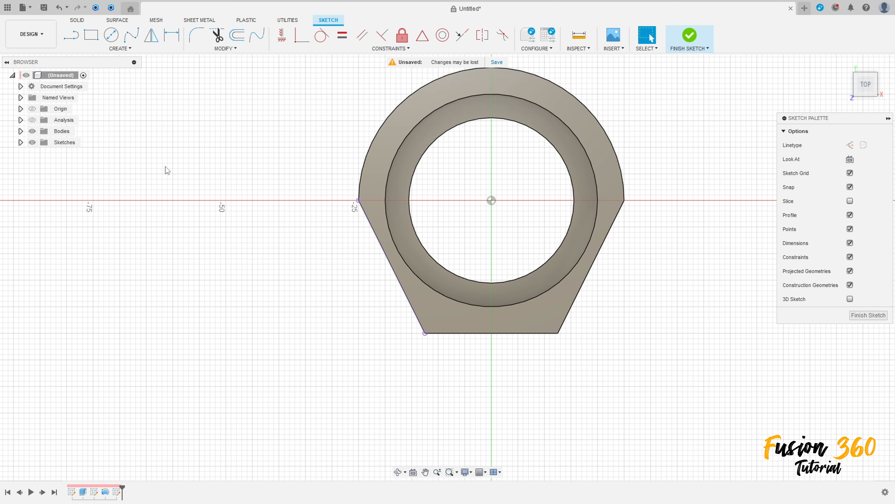
- Hide the body and draw a three-point rectangle about 47 mm long outward from the projected slanted edge
{"action": "left_click", "coordinate": [32, 131]}
{"action": "middle_click_drag", "start_coordinate": [202, 144], "coordinate": [221, 140]}
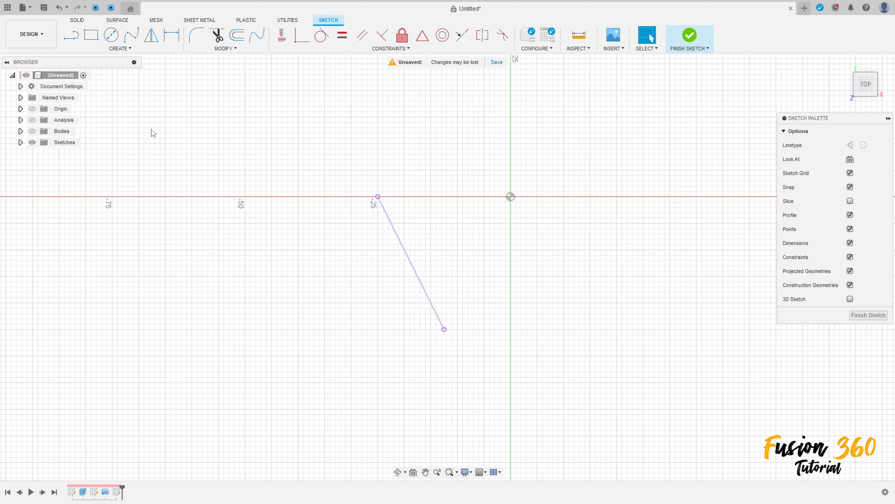
{"action": "left_click", "coordinate": [92, 35]}
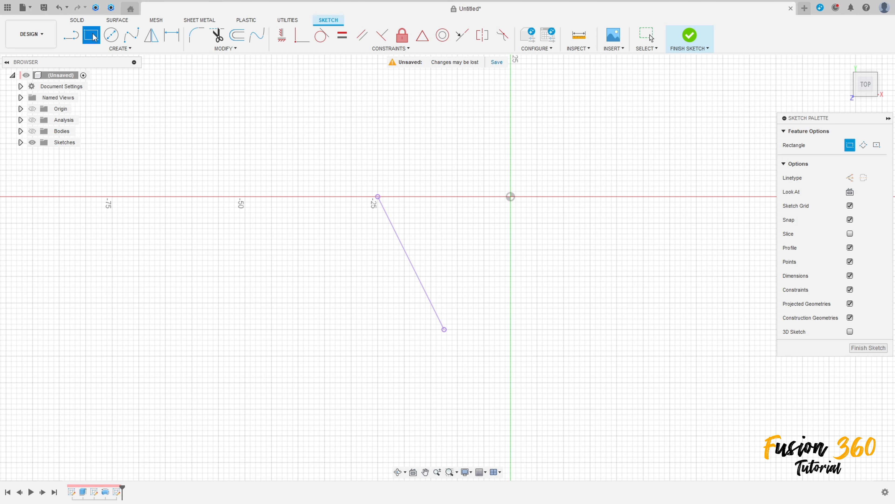
{"action": "left_click", "coordinate": [864, 146]}
{"action": "left_click", "coordinate": [388, 220]}
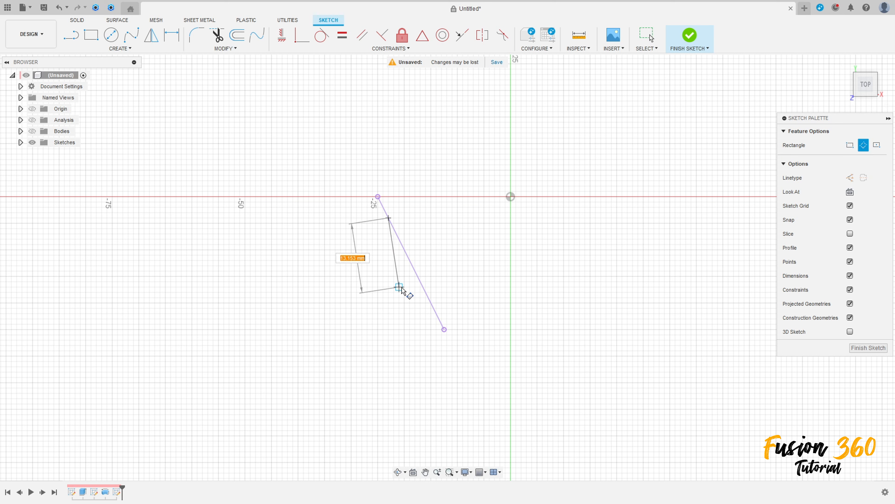
{"action": "left_click", "coordinate": [431, 304]}
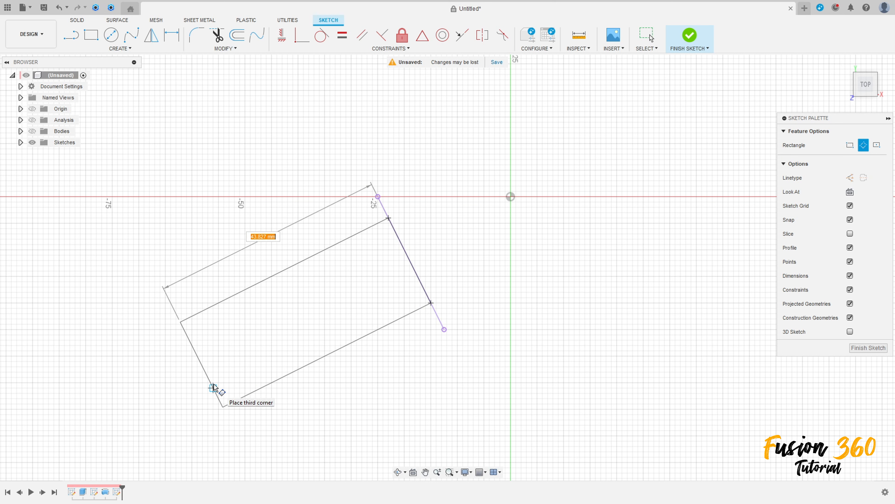
{"action": "left_click", "coordinate": [199, 394]}
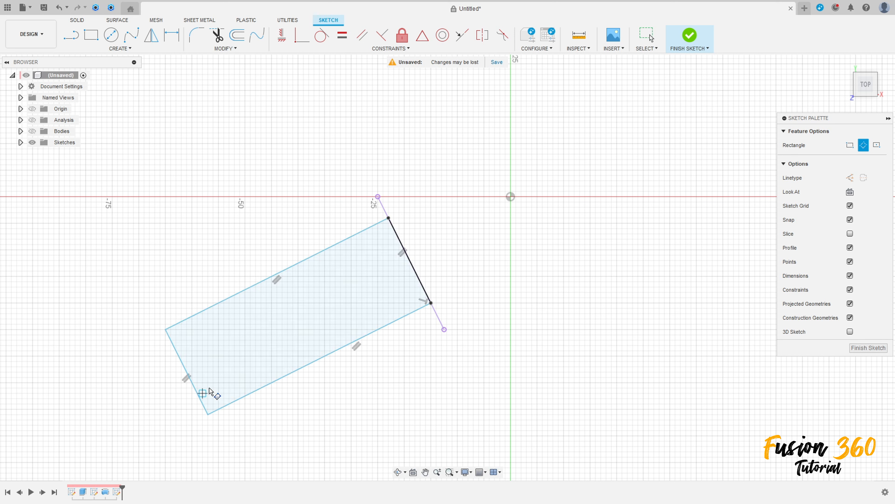
{"action": "key", "text": "Escape"}
- Dimension the rectangle's far side 50 mm from the projected slanted edge
{"action": "left_click", "coordinate": [171, 35]}
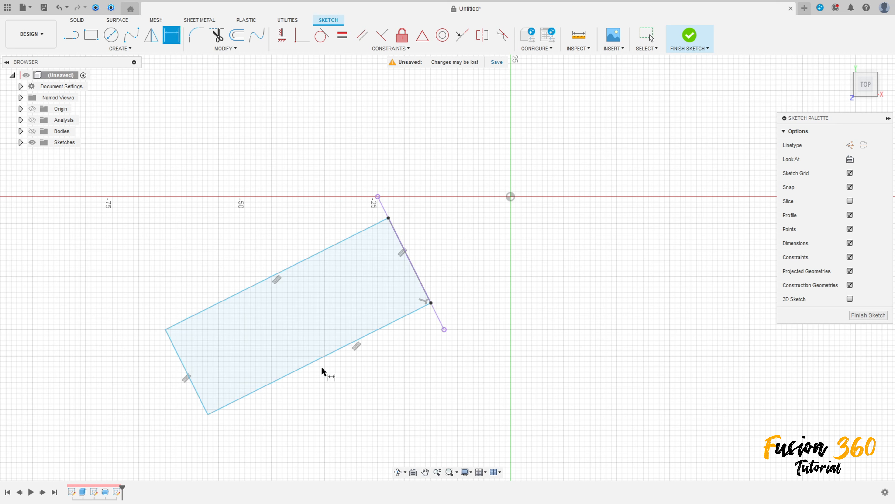
{"action": "left_click", "coordinate": [327, 356]}
{"action": "left_click", "coordinate": [341, 383]}
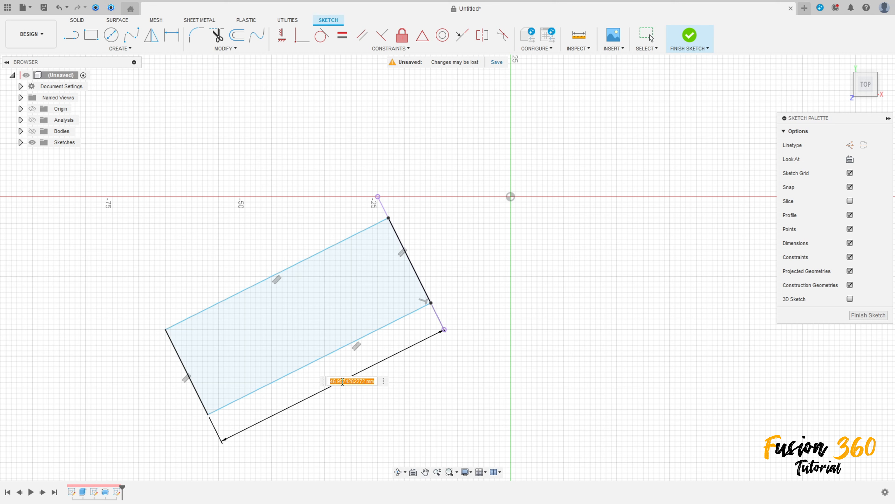
{"action": "key", "text": "Return"}
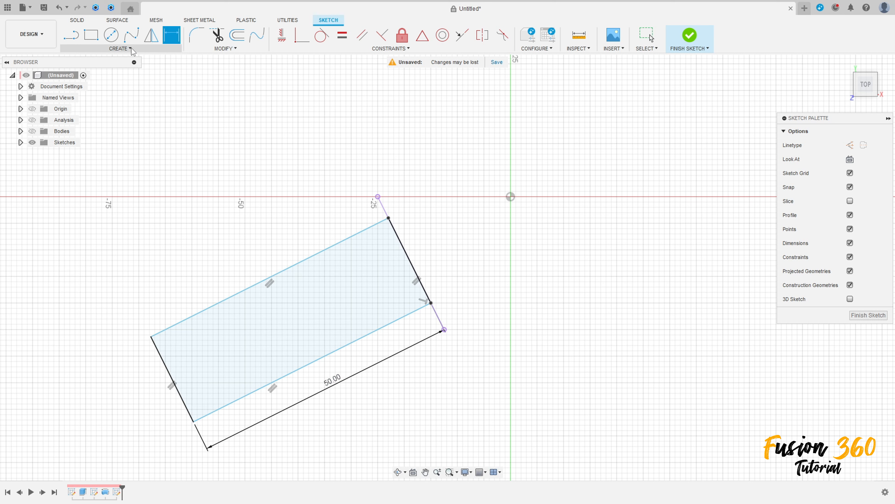
- Fillet the rectangle's upper outer corner with a 15 mm radius
{"action": "left_click", "coordinate": [197, 35]}
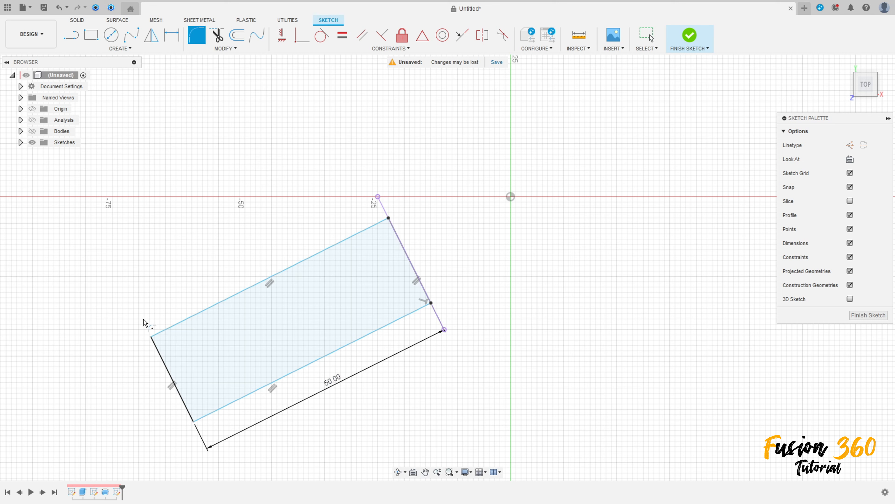
{"action": "left_click", "coordinate": [158, 351]}
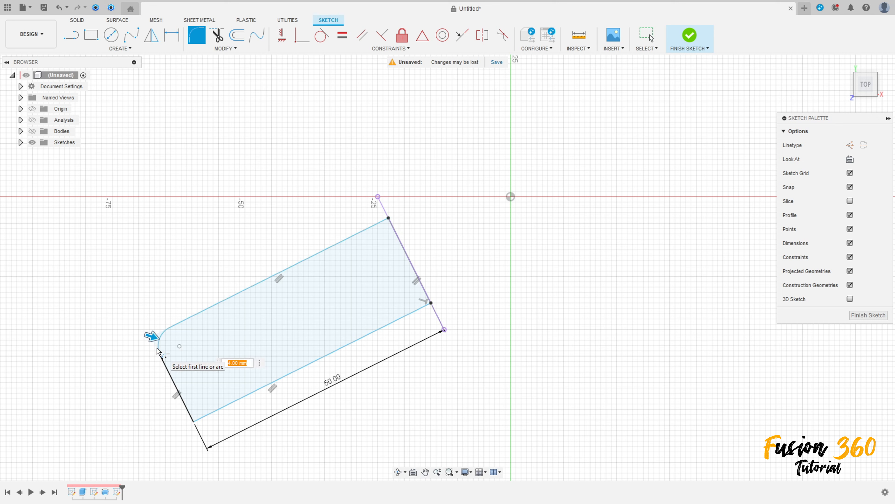
{"action": "key", "text": "Return"}
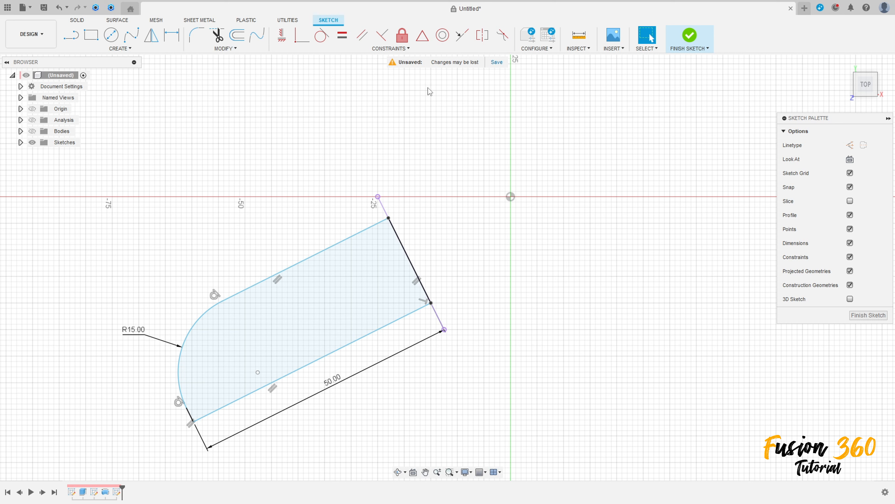
- Apply a Midpoint constraint between the rectangle's inner side and the projected slanted edge to centre the rectangle on it
{"action": "left_click", "coordinate": [422, 35]}
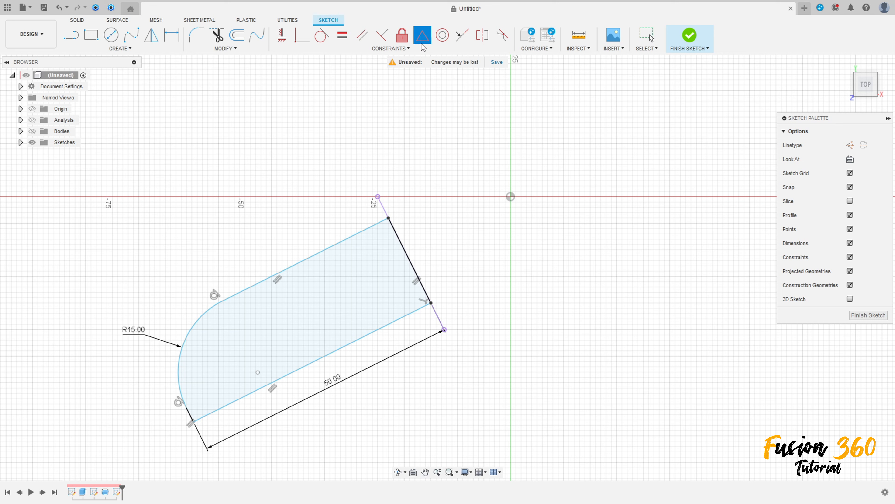
{"action": "left_click", "coordinate": [399, 249]}
{"action": "left_click", "coordinate": [385, 210]}
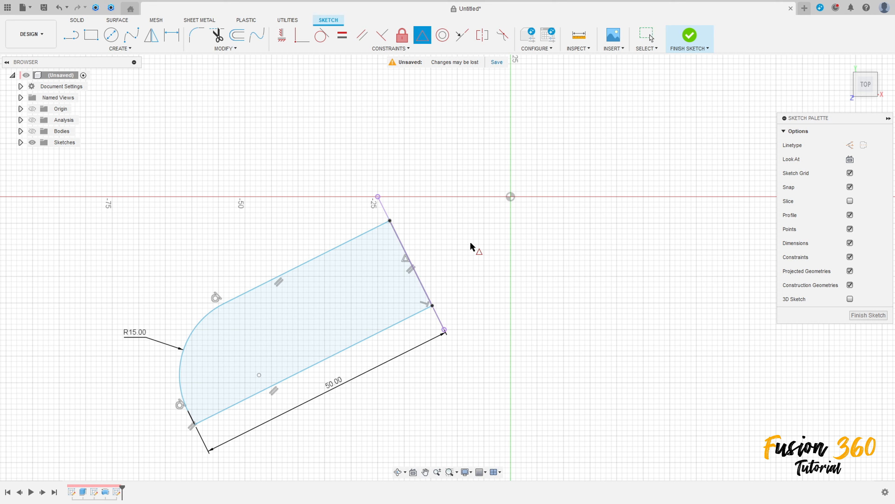
- Dimension the profile's upper long side 3 mm from the projected edge's upper endpoint and place the dimension clear of the profile
{"action": "left_click", "coordinate": [172, 35]}
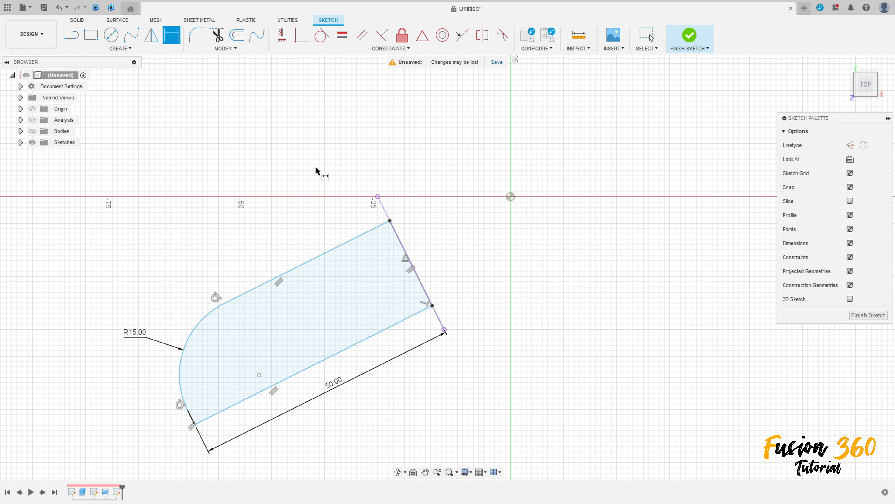
{"action": "left_click", "coordinate": [381, 219]}
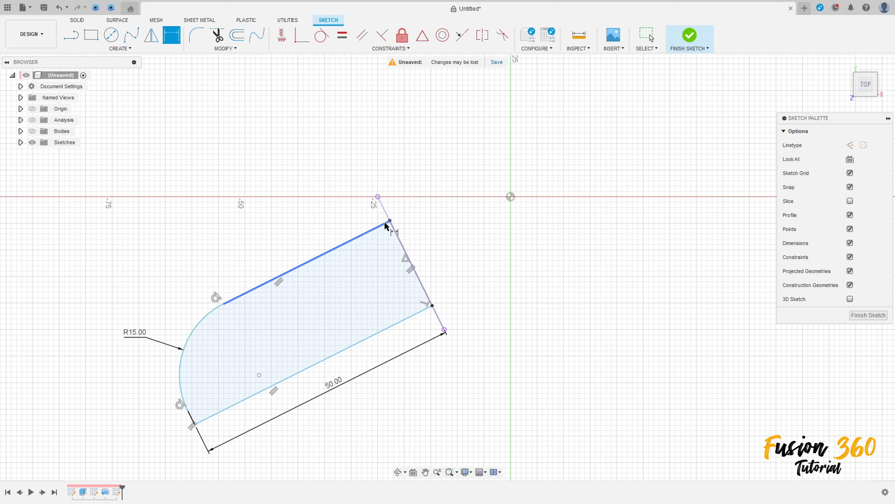
{"action": "left_click", "coordinate": [378, 197]}
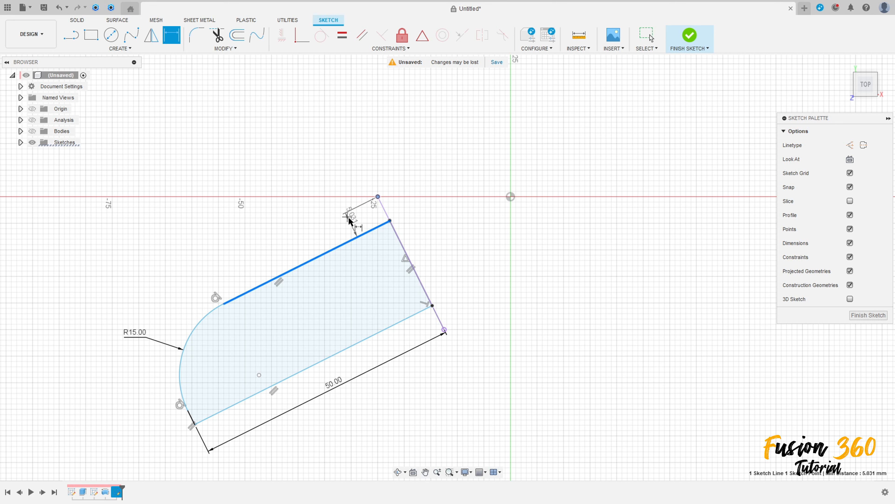
{"action": "left_click", "coordinate": [351, 223]}
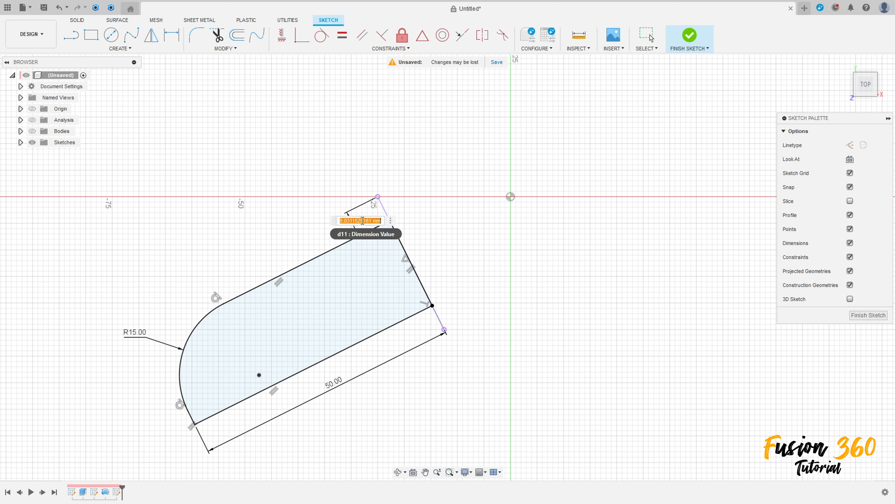
{"action": "type", "text": "3"}
{"action": "key", "text": "Return"}
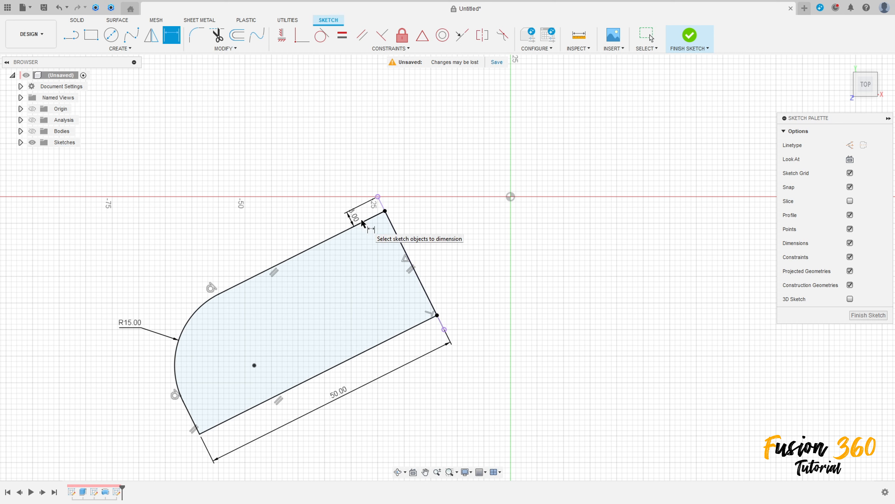
{"action": "key", "text": "Escape"}
{"action": "left_click_drag", "start_coordinate": [361, 221], "coordinate": [406, 208]}
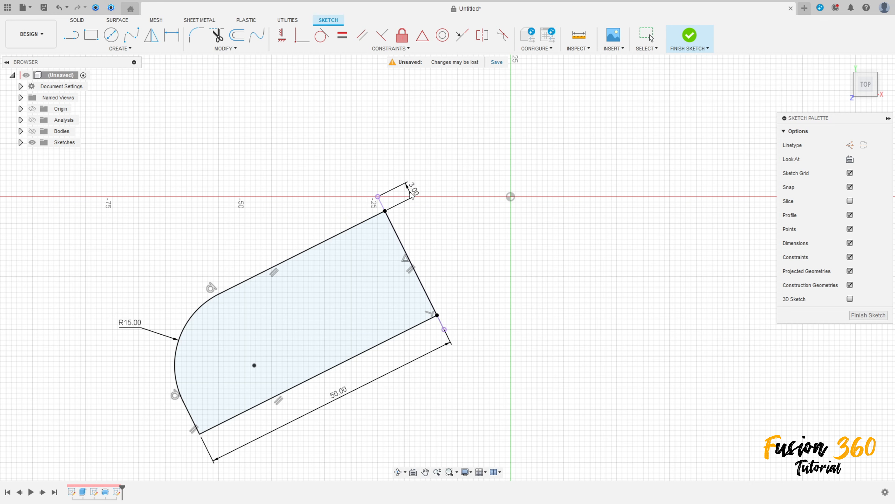
- Finish the arm sketch and show the hidden body again
{"action": "left_click", "coordinate": [690, 35]}
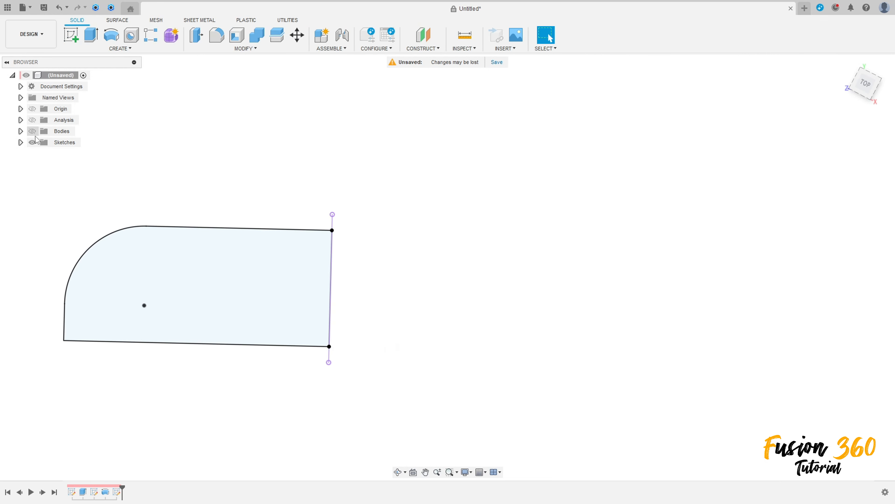
{"action": "left_click", "coordinate": [32, 131]}
{"action": "middle_click_drag", "start_coordinate": [194, 248], "coordinate": [254, 227], "text": "shift"}
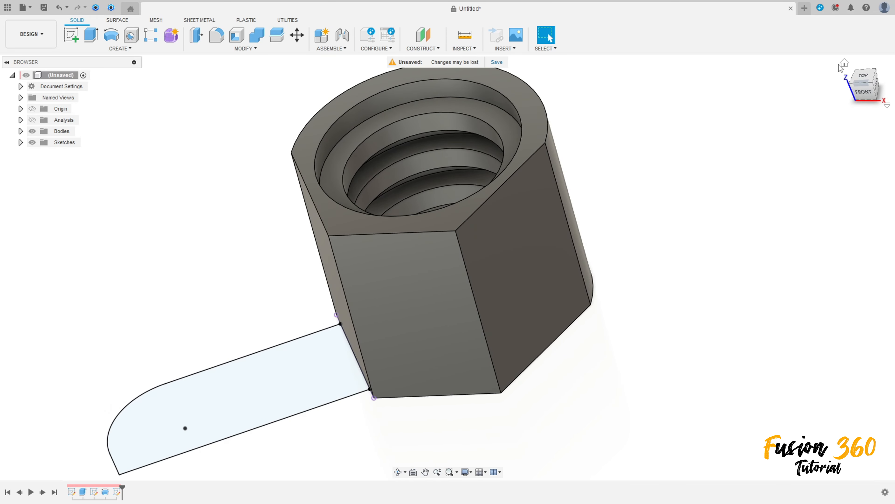
{"action": "left_click", "coordinate": [843, 65]}
{"action": "middle_click_drag", "start_coordinate": [378, 267], "coordinate": [392, 252], "text": "shift"}
- Start extruding the rounded arm profile from a 3 mm offset of its sketch plane
{"action": "left_click", "coordinate": [92, 41]}
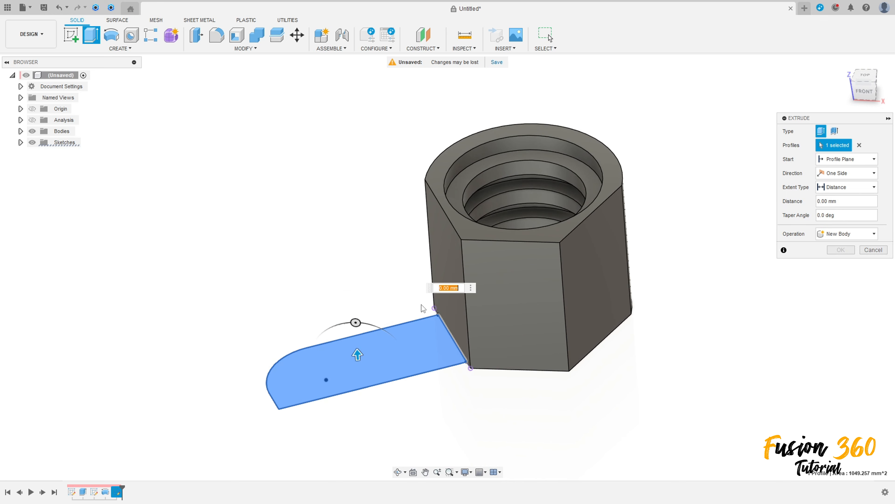
{"action": "left_click", "coordinate": [846, 159]}
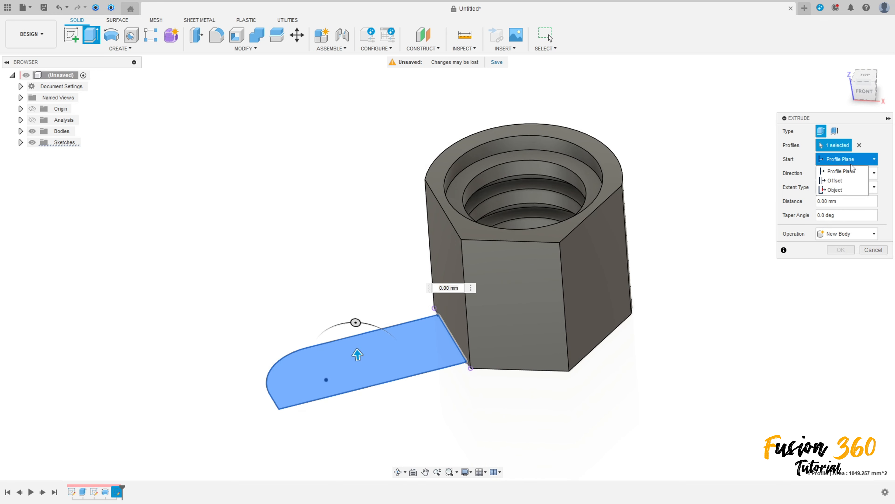
{"action": "left_click", "coordinate": [846, 178]}
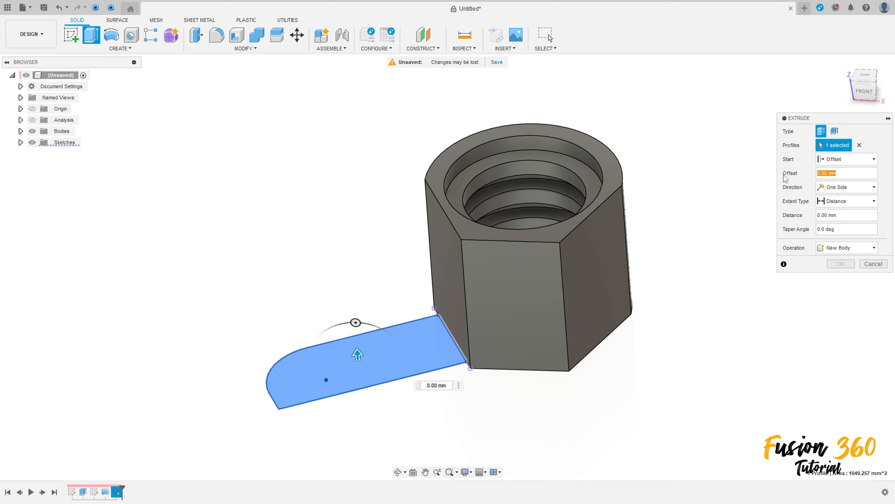
{"action": "type", "text": "3"}
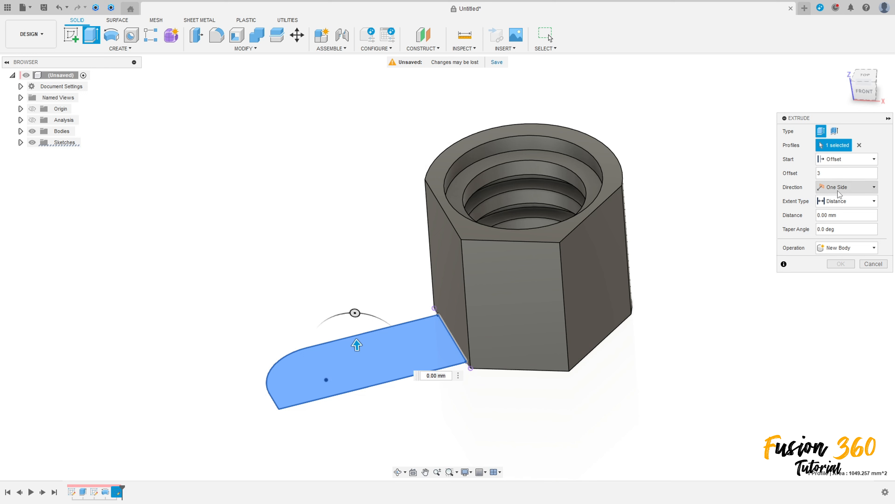
- Extend the arm extrusion to the ring body's top face with a -3 mm offset and create it as a new body
{"action": "left_click", "coordinate": [838, 192]}
{"action": "left_click", "coordinate": [842, 200]}
{"action": "left_click", "coordinate": [844, 203]}
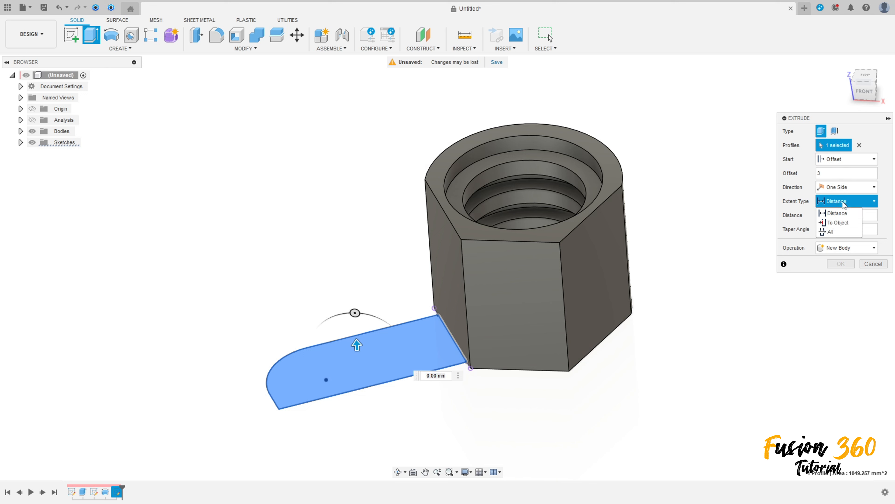
{"action": "left_click", "coordinate": [838, 223]}
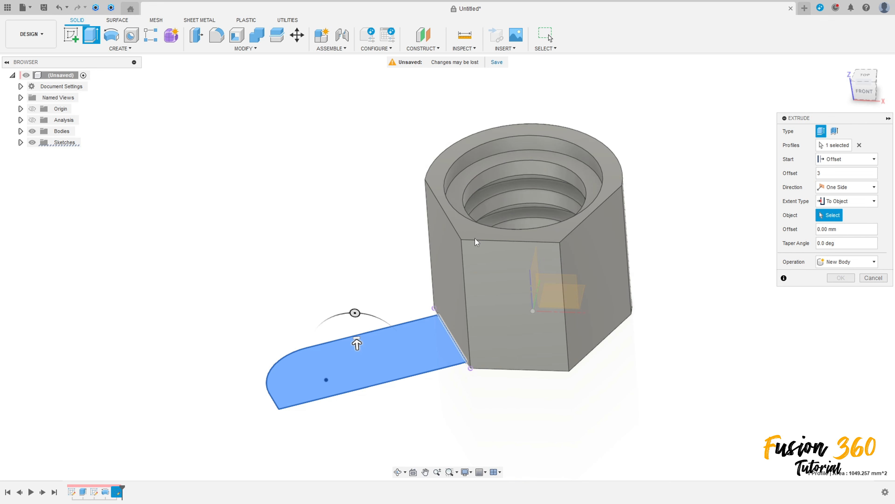
{"action": "left_click", "coordinate": [467, 234]}
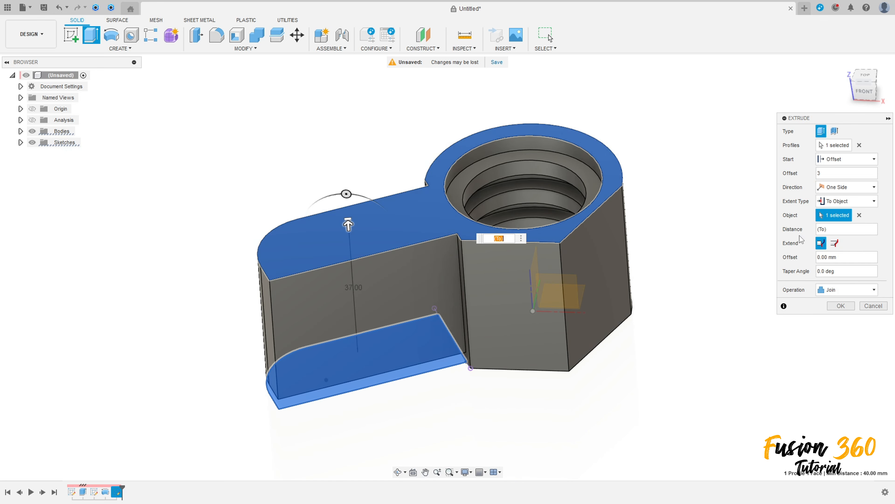
{"action": "left_click", "coordinate": [807, 258]}
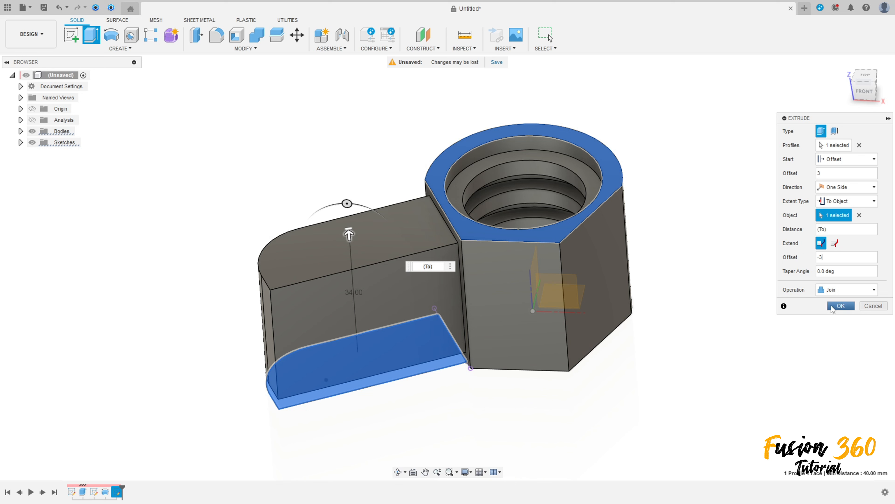
{"action": "left_click", "coordinate": [846, 290]}
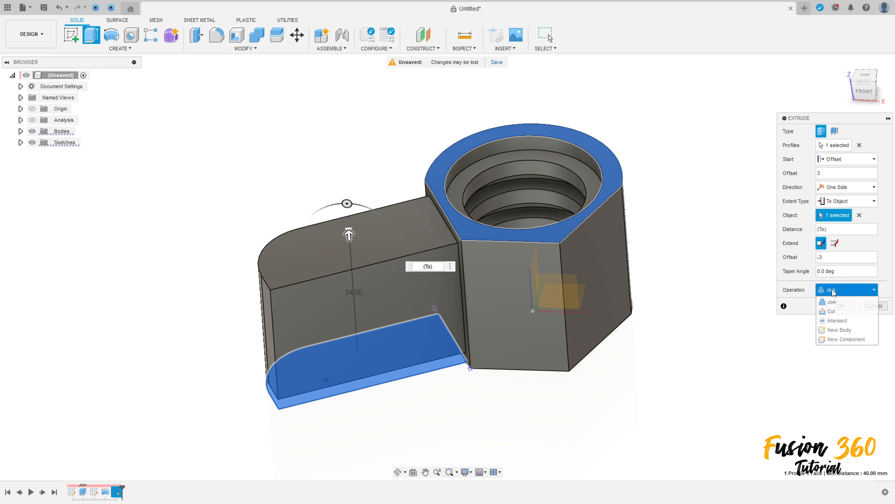
{"action": "left_click", "coordinate": [837, 332]}
{"action": "left_click", "coordinate": [841, 305]}
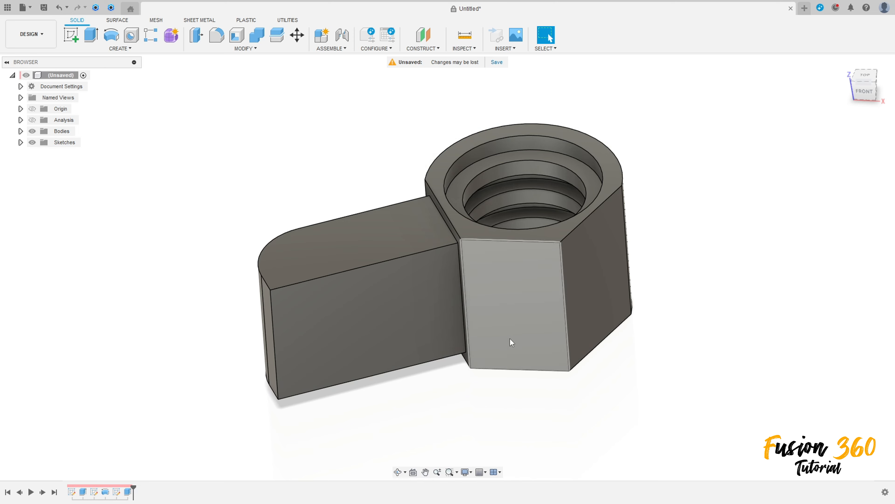
- List the separate bodies and toggle the ring body's visibility to examine the arm on its own
{"action": "mouse_move", "coordinate": [512, 344]}
{"action": "middle_mouse_down", "text": "shift"}
{"action": "mouse_move", "coordinate": [525, 335]}
{"action": "mouse_move", "coordinate": [505, 337]}
{"action": "middle_mouse_up", "text": "shift"}
{"action": "key", "text": "Escape"}
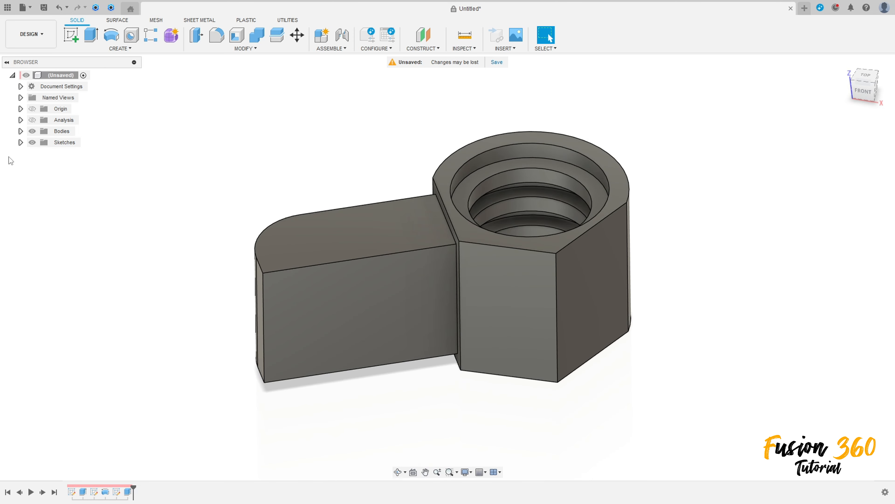
{"action": "left_click", "coordinate": [34, 131]}
{"action": "left_click", "coordinate": [32, 131]}
{"action": "left_click", "coordinate": [21, 131]}
{"action": "left_click", "coordinate": [43, 142]}
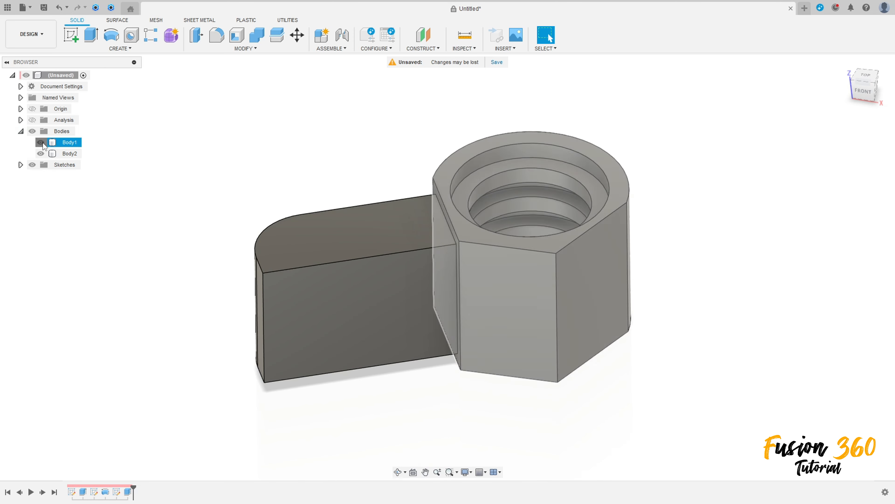
{"action": "left_click", "coordinate": [41, 143]}
{"action": "left_click", "coordinate": [41, 143]}
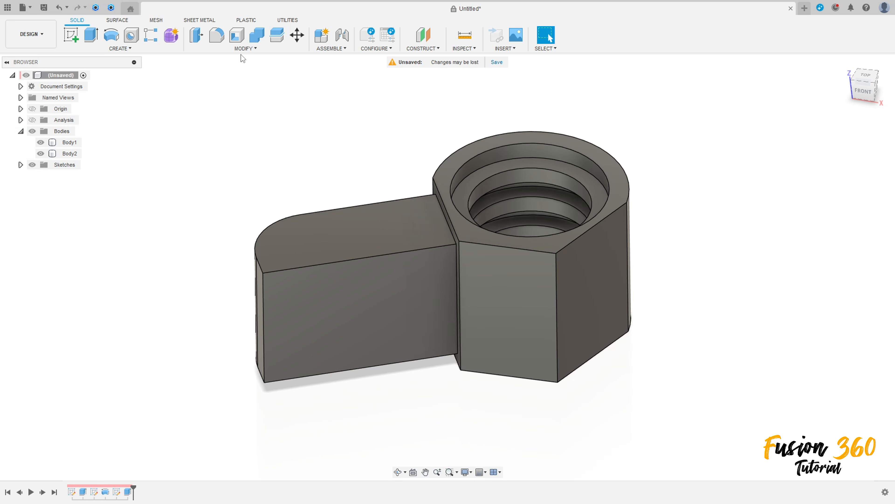
- Hide the ring body and shell the arm 3 mm inside, removing its inner end face and the rounded side faces
{"action": "left_click", "coordinate": [246, 46]}
{"action": "left_click", "coordinate": [238, 36]}
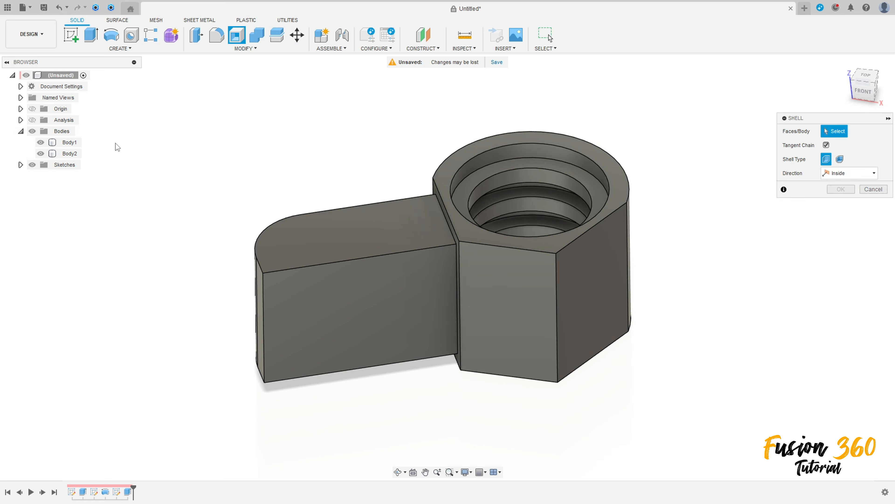
{"action": "left_click", "coordinate": [41, 142]}
{"action": "middle_click_drag", "start_coordinate": [129, 191], "coordinate": [322, 314], "text": "shift"}
{"action": "left_click", "coordinate": [374, 335]}
{"action": "middle_click_drag", "start_coordinate": [544, 229], "coordinate": [406, 254], "text": "shift"}
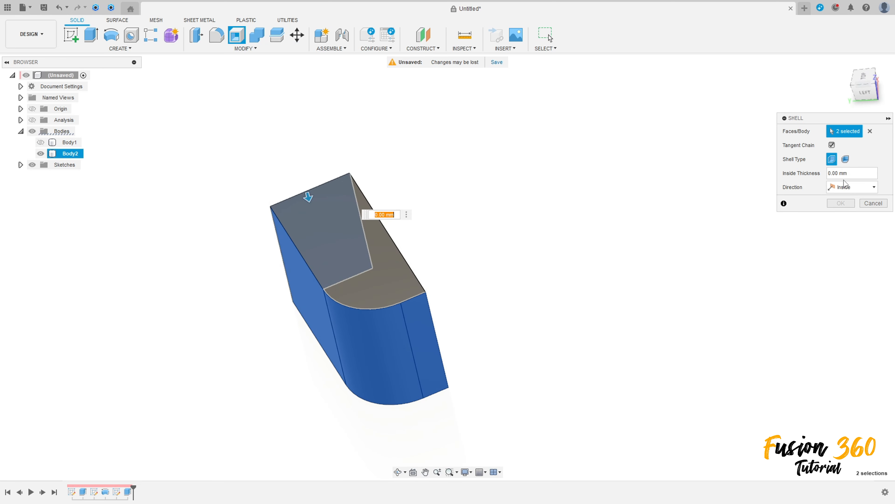
{"action": "type", "text": "3"}
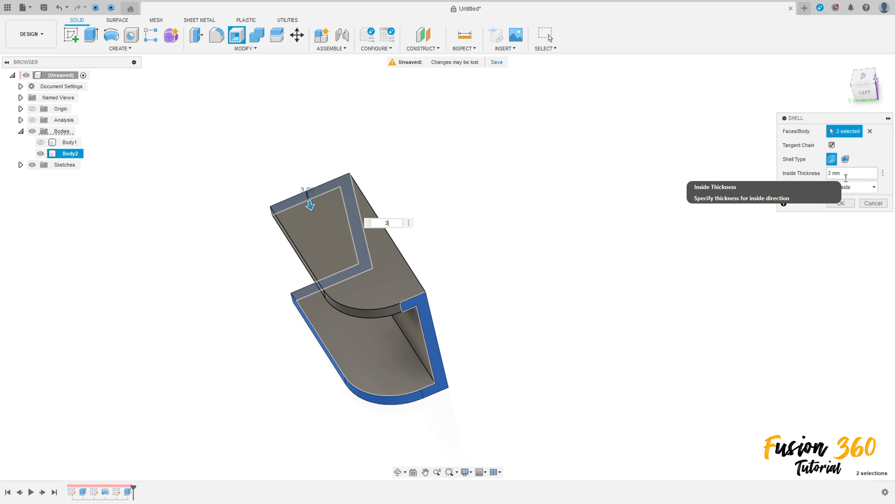
{"action": "left_click", "coordinate": [841, 203]}
- Sketch on the arm's flat long side, offset its outline 3 mm inward and place the dimension above the outline
{"action": "middle_click_drag", "start_coordinate": [635, 208], "coordinate": [533, 216], "text": "shift"}
{"action": "left_click", "coordinate": [71, 35]}
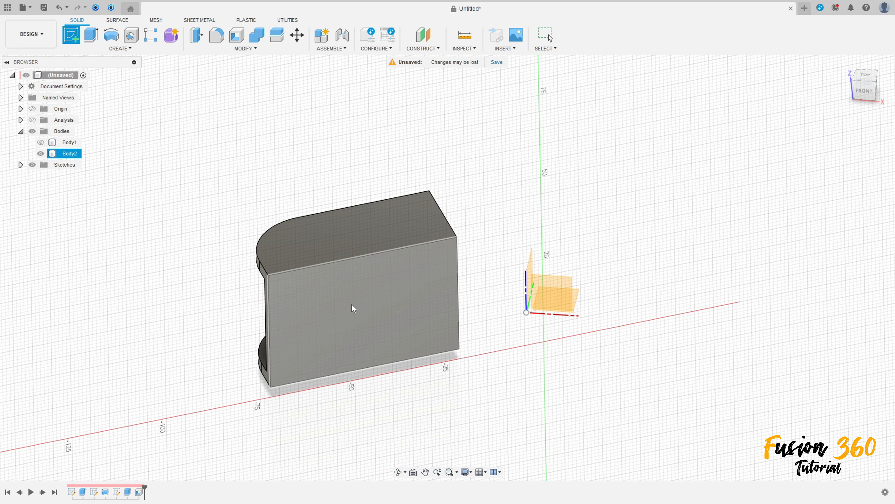
{"action": "left_click", "coordinate": [352, 305]}
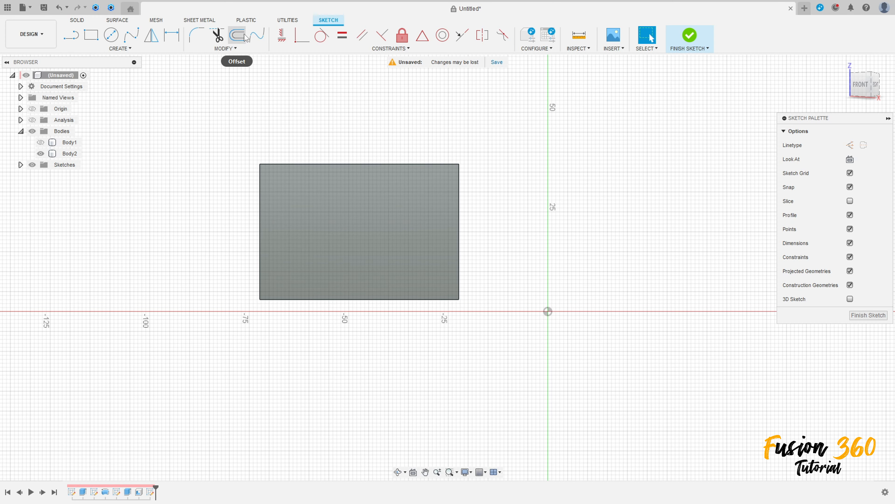
{"action": "left_click", "coordinate": [245, 37]}
{"action": "left_click", "coordinate": [289, 164]}
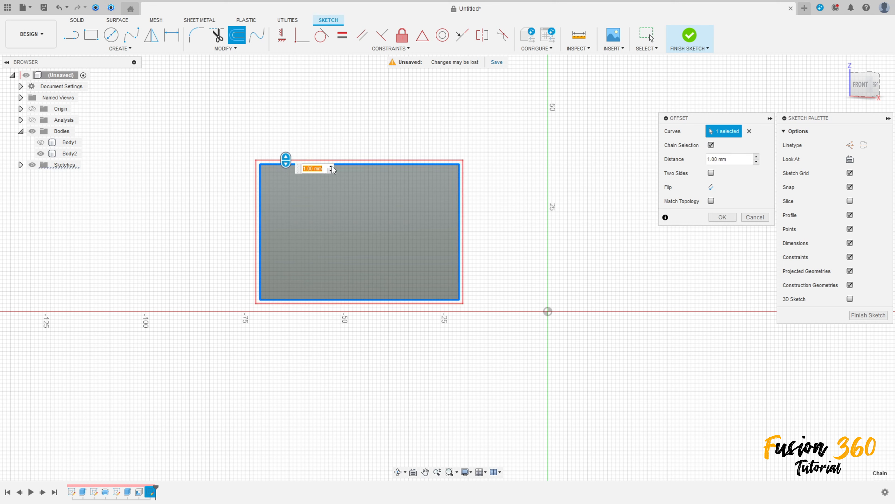
{"action": "left_click_drag", "start_coordinate": [283, 162], "coordinate": [287, 176]}
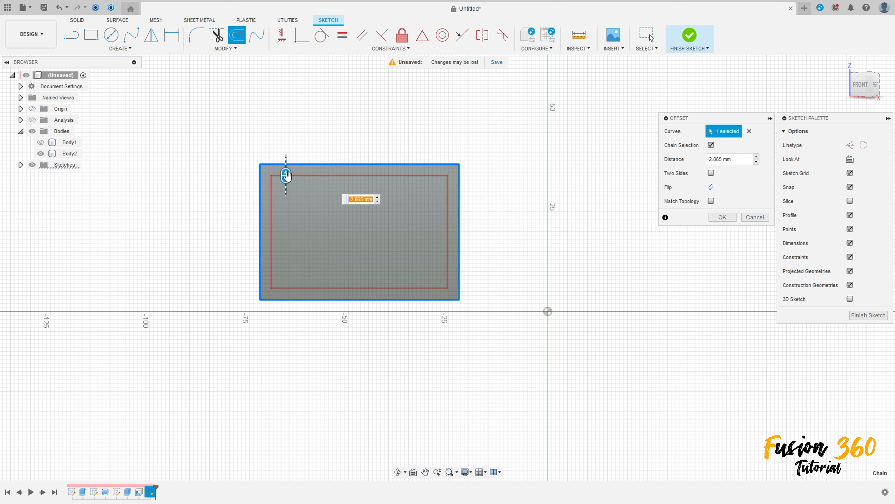
{"action": "type", "text": "-3"}
{"action": "key", "text": "Return"}
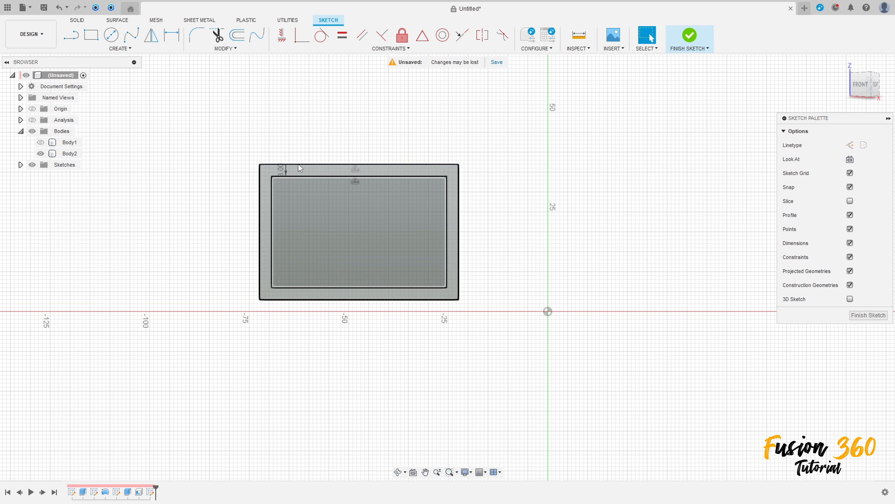
{"action": "left_click_drag", "start_coordinate": [245, 169], "coordinate": [284, 140]}
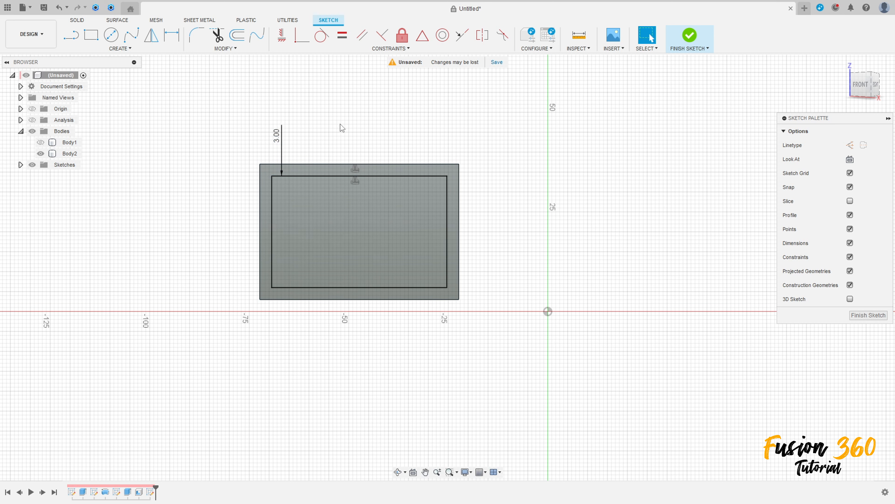
- Fillet all four corners of the inner offset rectangle with an 8 mm radius
{"action": "left_click", "coordinate": [196, 36]}
{"action": "left_click", "coordinate": [275, 179]}
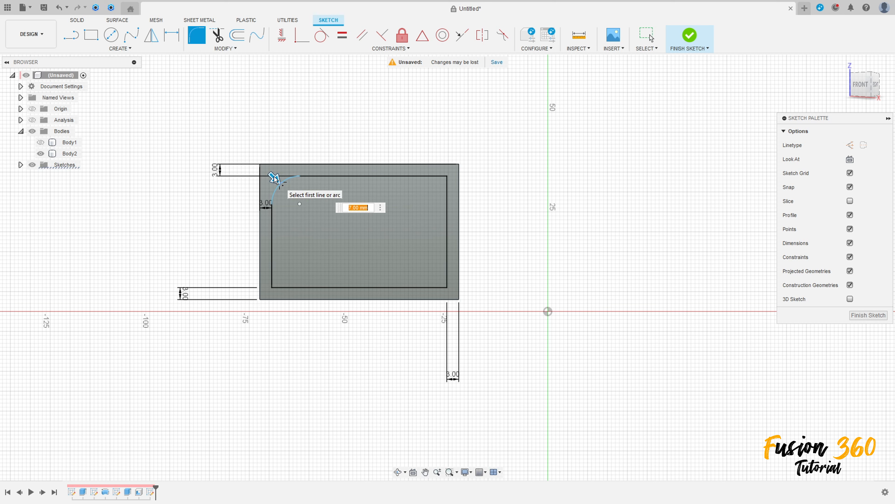
{"action": "type", "text": "8"}
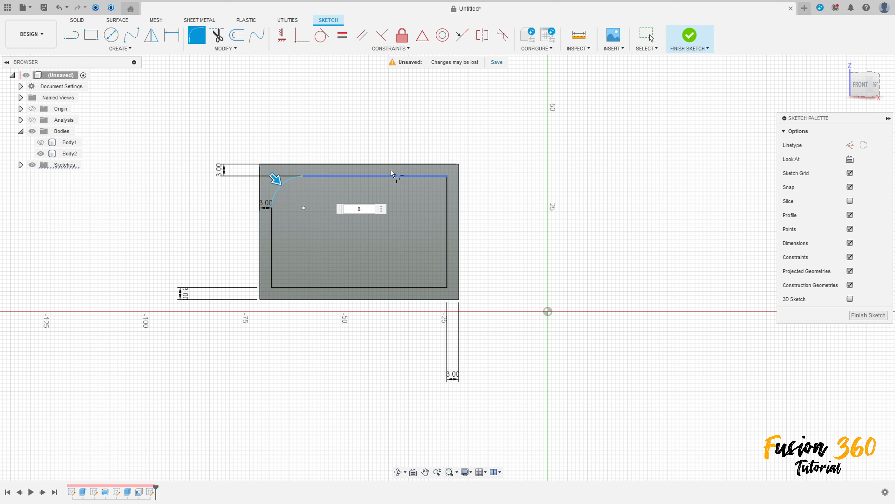
{"action": "left_click", "coordinate": [443, 178]}
{"action": "left_click", "coordinate": [443, 289]}
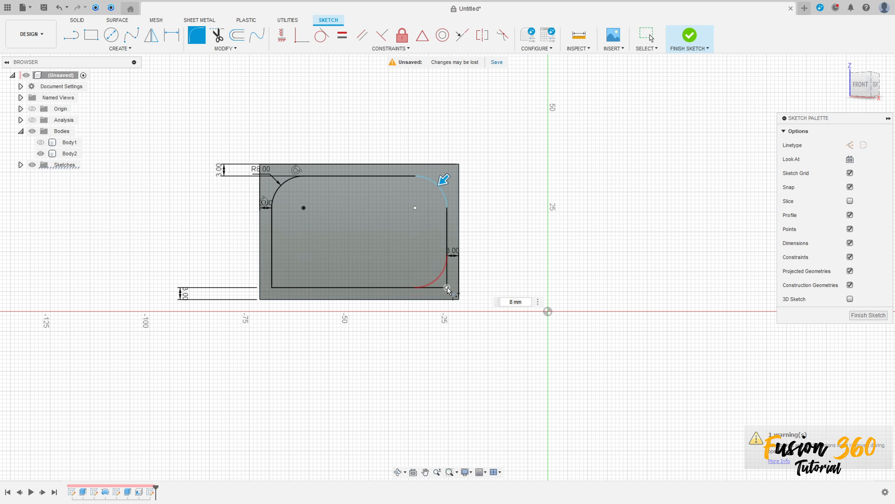
{"action": "left_click", "coordinate": [273, 290]}
{"action": "key", "text": "Return"}
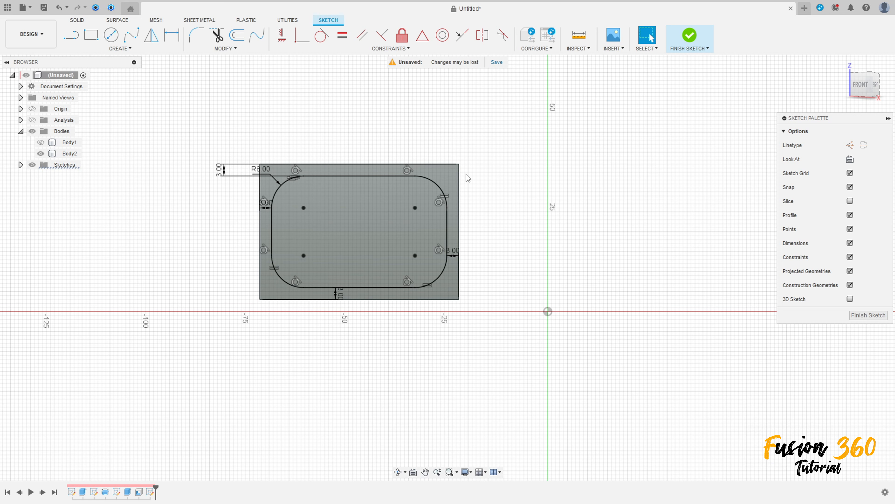
- Finish the sketch, cut the rounded rectangle profile -20 mm through the arm's side wall, and show the ring body again
{"action": "left_click", "coordinate": [678, 45]}
{"action": "key", "text": "e"}
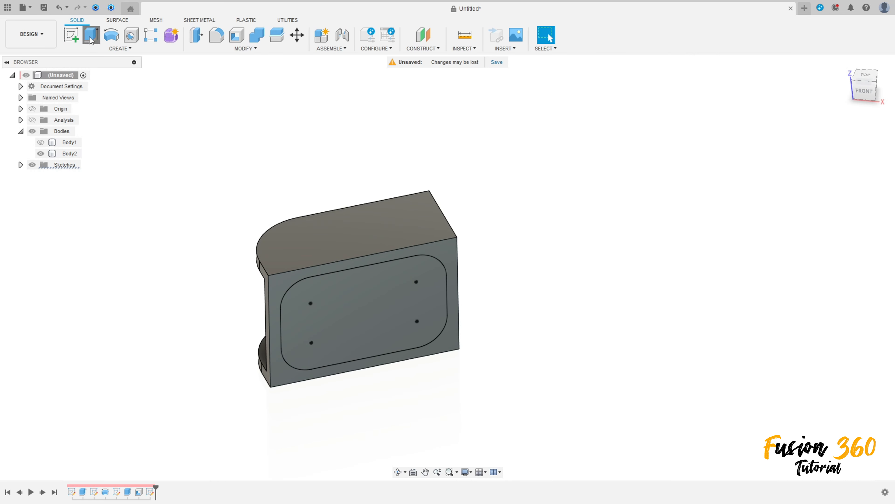
{"action": "left_click", "coordinate": [378, 329]}
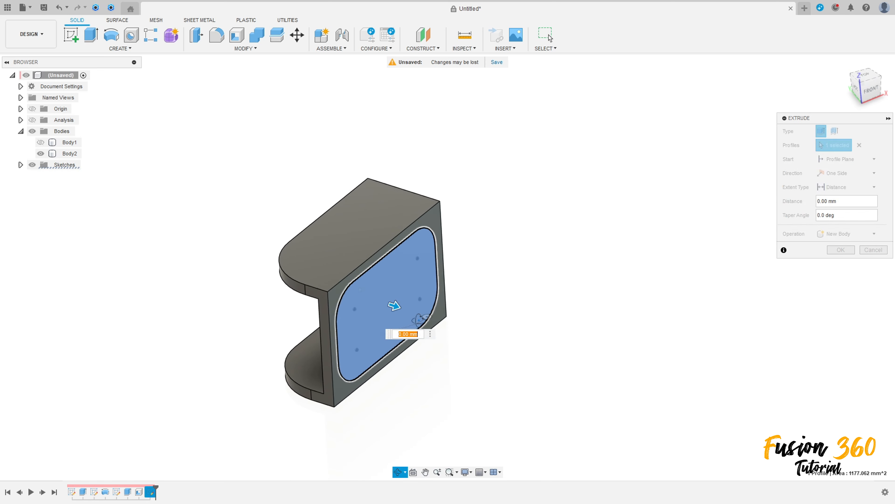
{"action": "type", "text": "-20"}
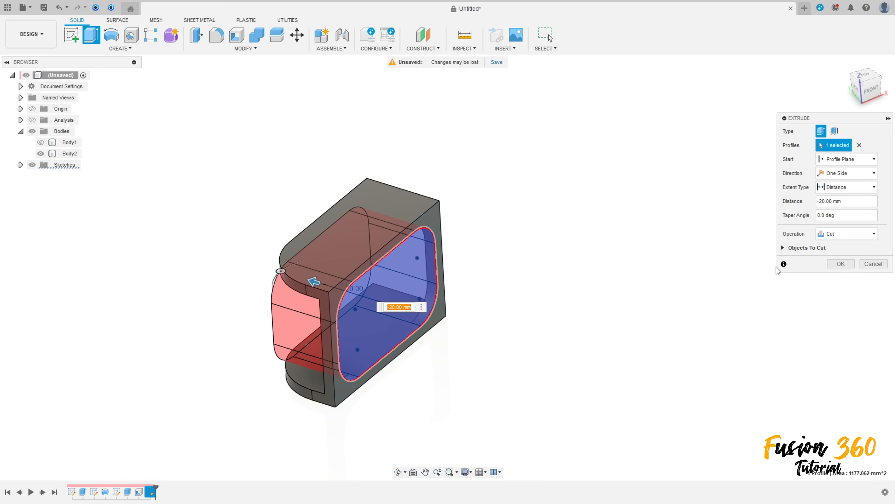
{"action": "left_click", "coordinate": [841, 263]}
{"action": "middle_click_drag", "start_coordinate": [622, 271], "coordinate": [550, 263], "text": "shift"}
{"action": "left_click_drag", "start_coordinate": [550, 263], "coordinate": [437, 279]}
{"action": "key", "text": "Escape"}
{"action": "left_click", "coordinate": [41, 142]}
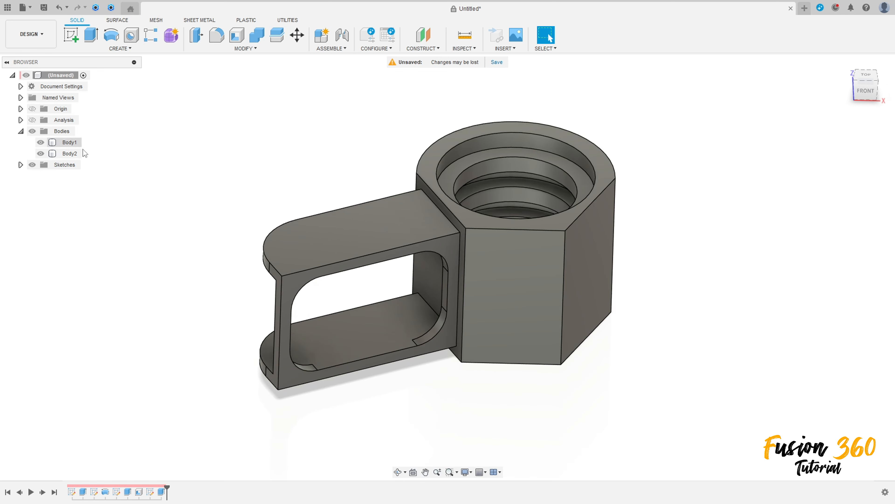
{"action": "left_click", "coordinate": [79, 152]}
- Mirror the arm body across the origin's YZ plane as a new body, hiding the ring body while picking the plane
{"action": "scroll", "coordinate": [442, 210], "scroll_direction": "down", "scroll_amount": 5}
{"action": "middle_click_drag", "start_coordinate": [445, 211], "coordinate": [317, 228]}
{"action": "left_click", "coordinate": [124, 49]}
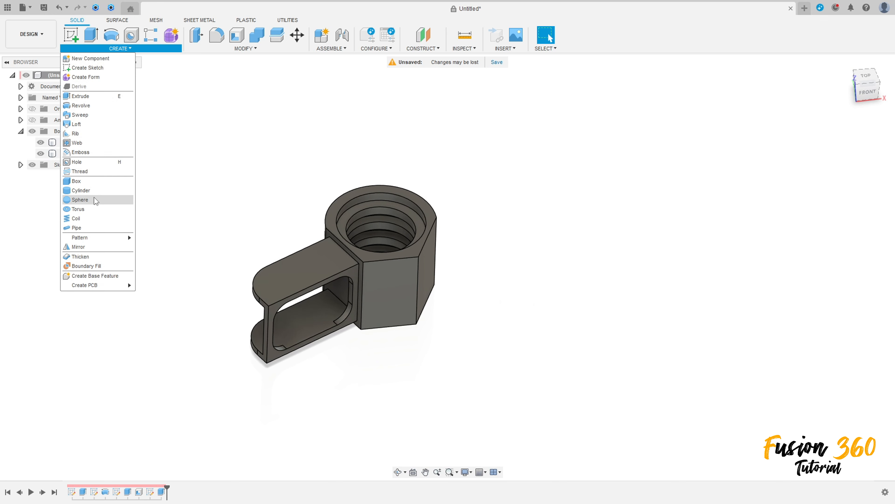
{"action": "left_click", "coordinate": [93, 246]}
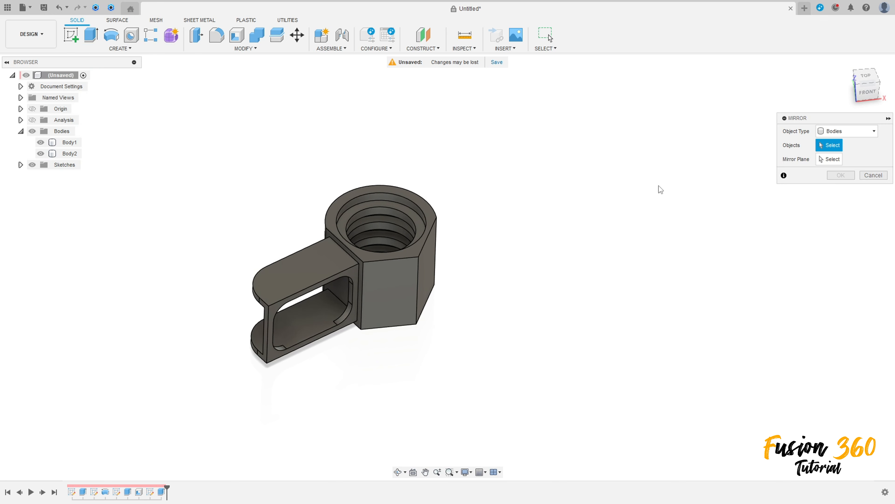
{"action": "left_click", "coordinate": [284, 279]}
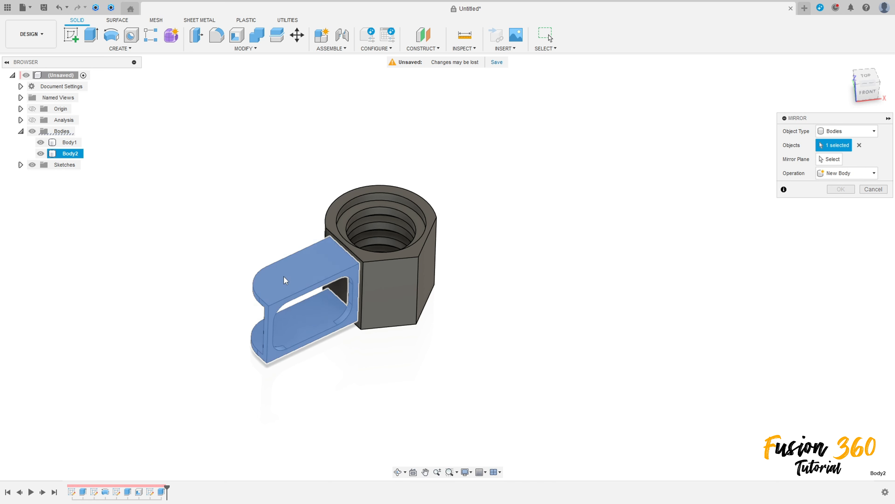
{"action": "left_click", "coordinate": [41, 143]}
{"action": "middle_click_drag", "start_coordinate": [235, 188], "coordinate": [241, 188], "text": "shift"}
{"action": "left_click", "coordinate": [834, 160]}
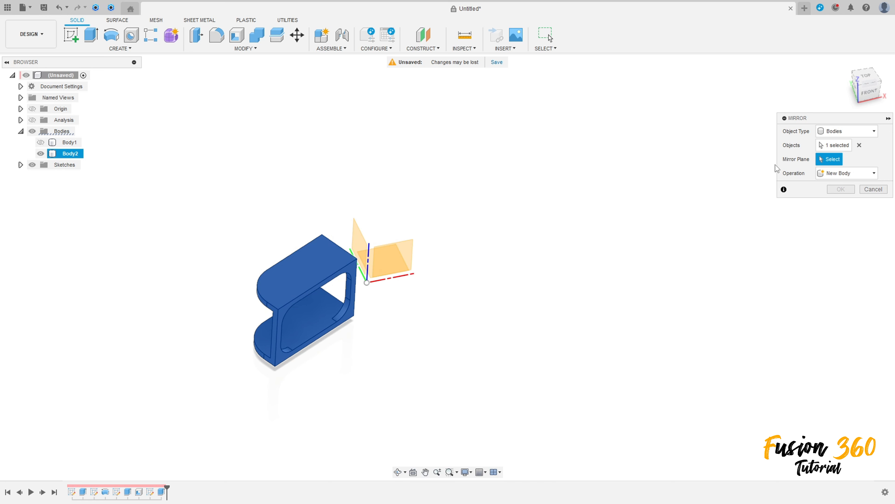
{"action": "left_click", "coordinate": [360, 243]}
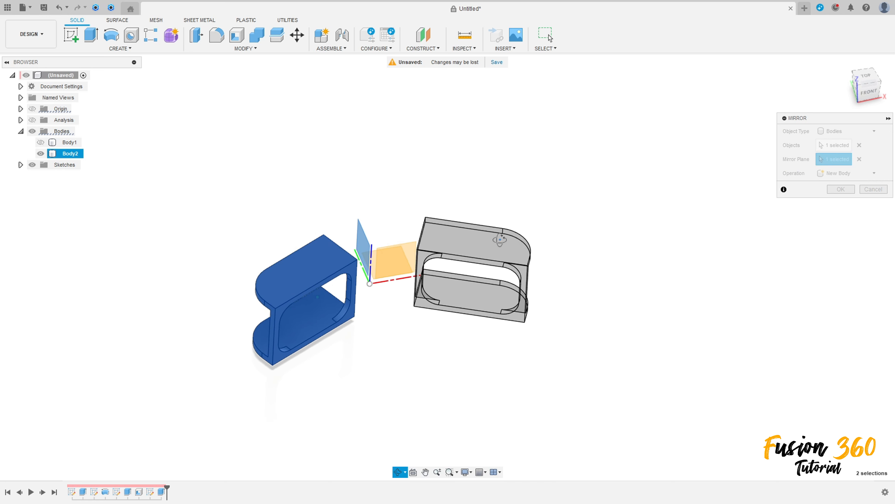
{"action": "middle_click_drag", "start_coordinate": [500, 239], "coordinate": [340, 230], "text": "shift"}
{"action": "left_click", "coordinate": [40, 143]}
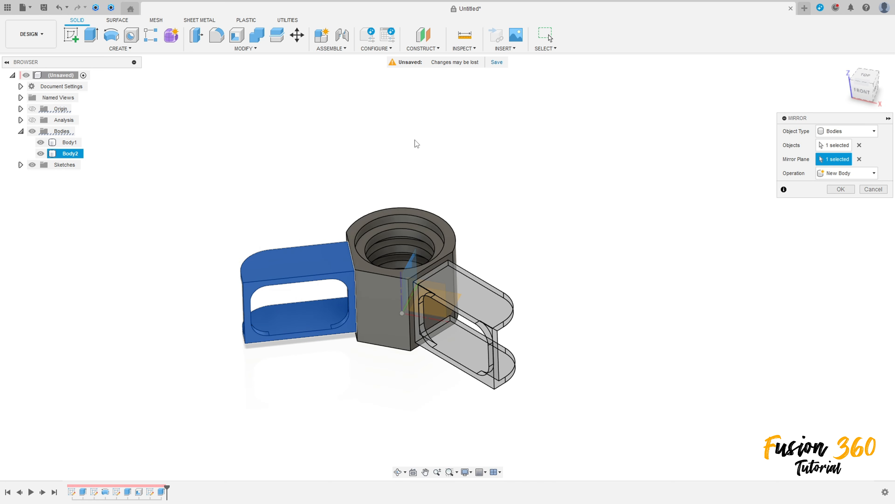
{"action": "left_click", "coordinate": [840, 189]}
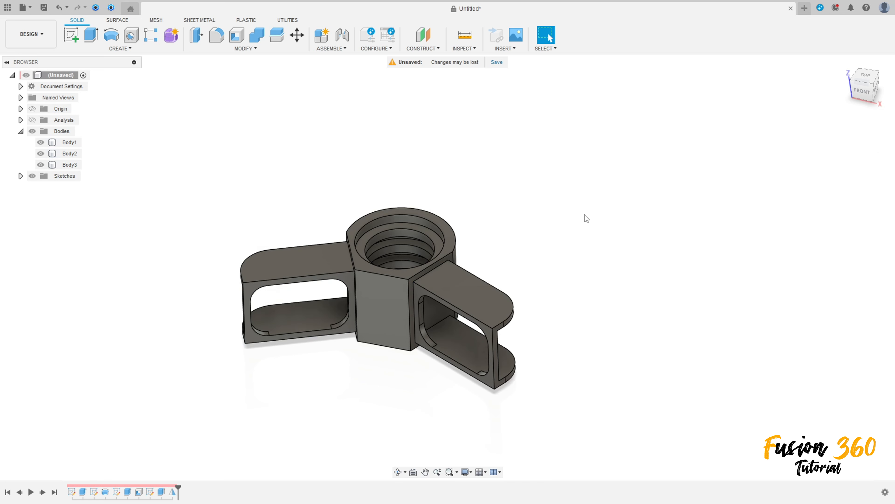
- Apply Paint - Enamel Glossy (Green) to the ring's top face and Enamel Glossy (Red) to the original arm's top face
{"action": "middle_click_drag", "start_coordinate": [585, 214], "coordinate": [558, 206], "text": "shift"}
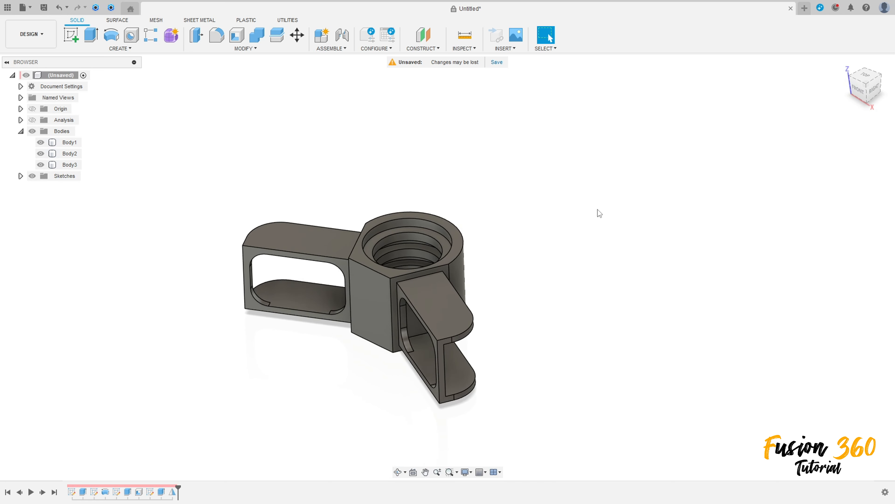
{"action": "key", "text": "f"}
{"action": "left_click", "coordinate": [783, 159]}
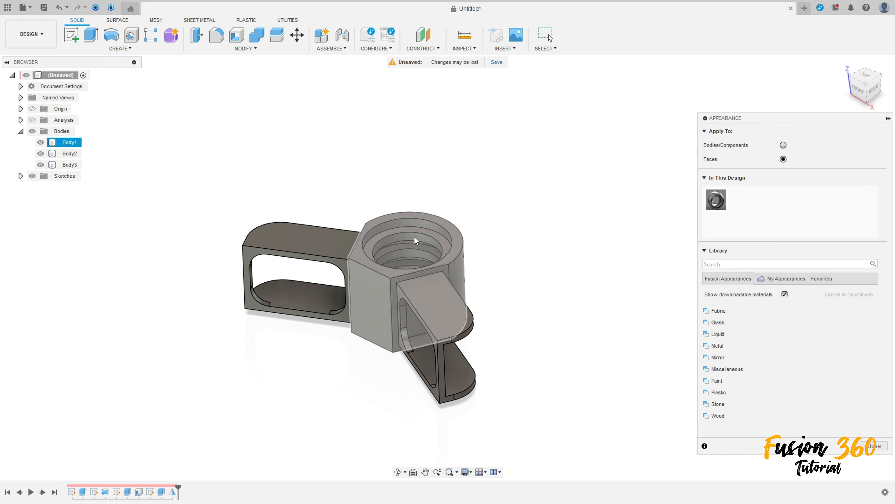
{"action": "left_click", "coordinate": [361, 256]}
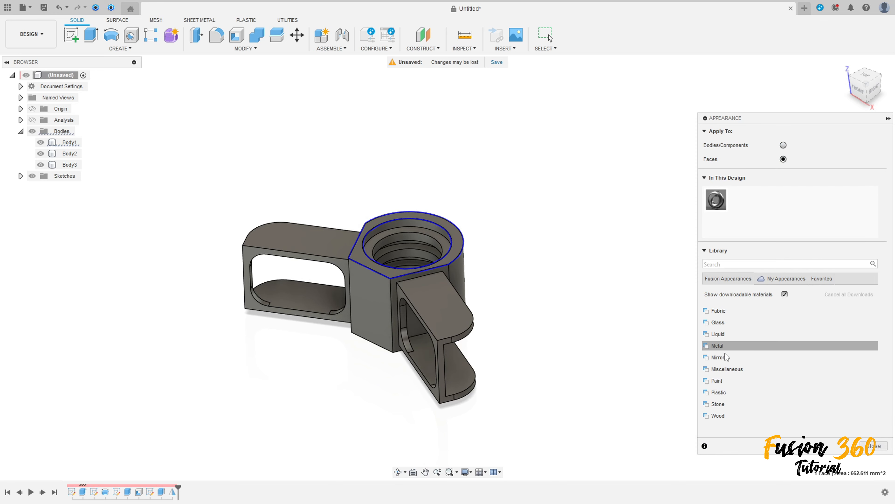
{"action": "left_click", "coordinate": [728, 383]}
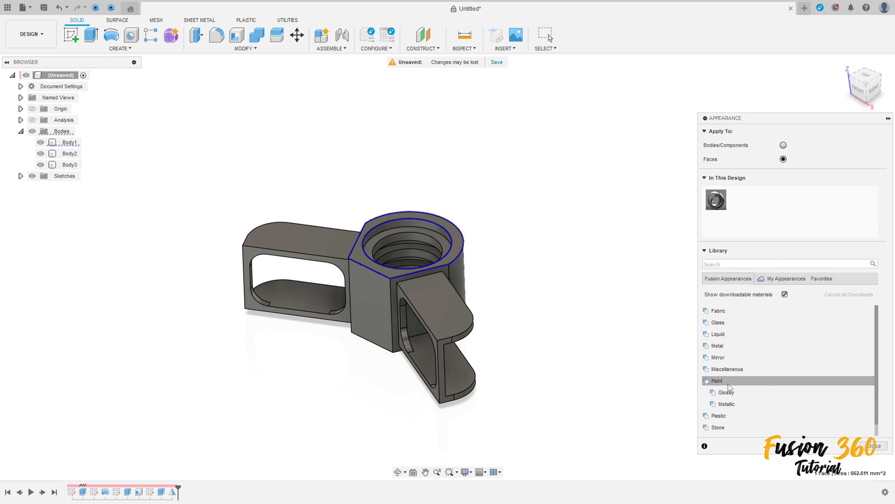
{"action": "scroll", "coordinate": [728, 383], "scroll_direction": "down", "scroll_amount": 2}
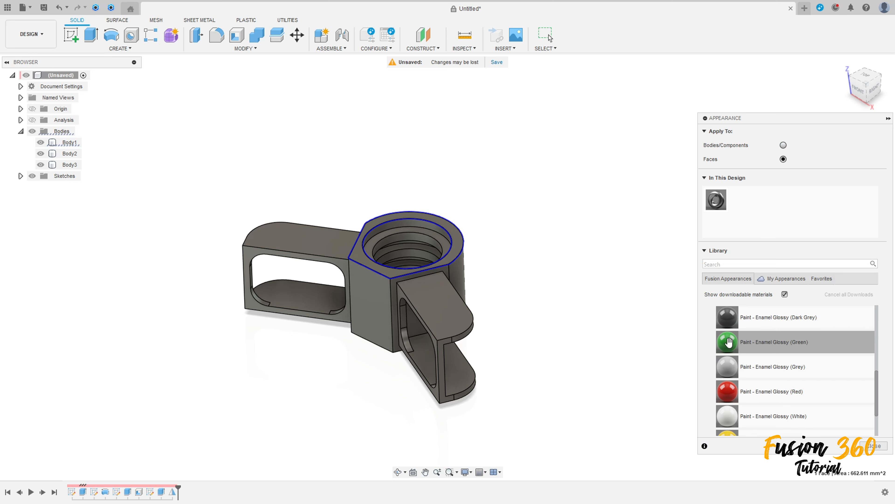
{"action": "left_click_drag", "start_coordinate": [727, 341], "coordinate": [361, 258]}
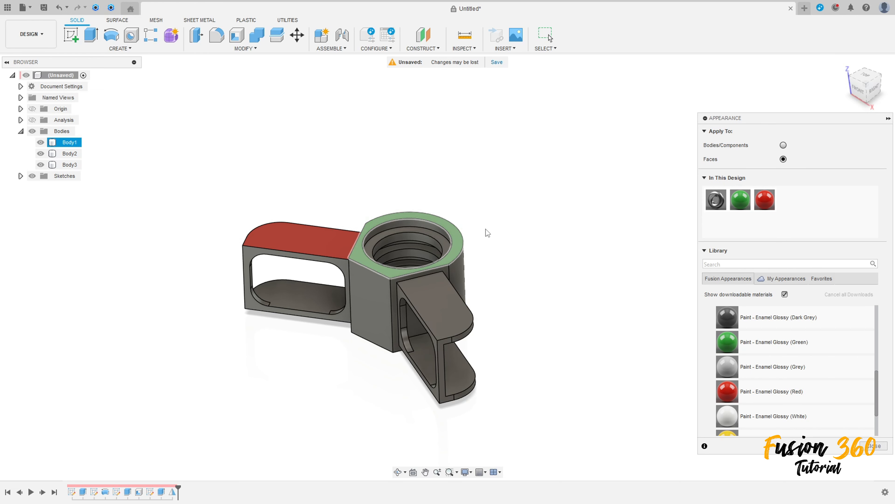
- Combine the ring body with both arm bodies using the Join operation
{"action": "middle_click_drag", "start_coordinate": [493, 211], "coordinate": [541, 207], "text": "shift"}
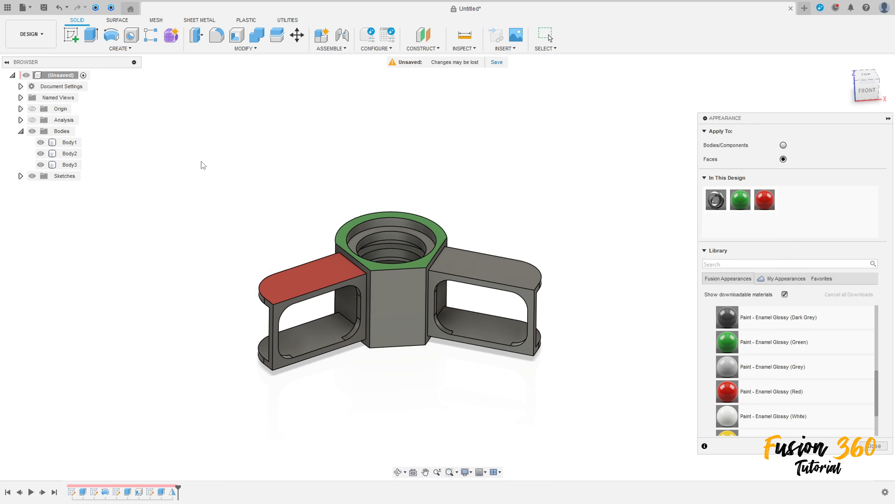
{"action": "left_click", "coordinate": [259, 36]}
{"action": "left_click", "coordinate": [395, 291]}
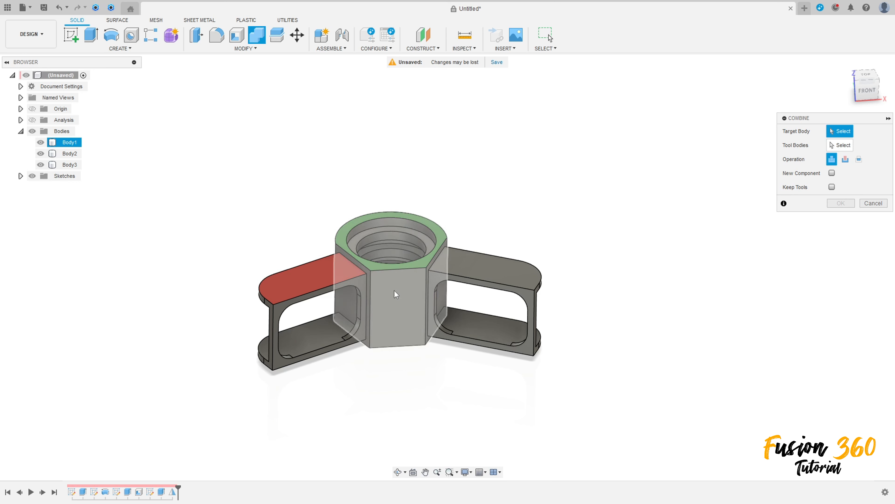
{"action": "left_click", "coordinate": [308, 265]}
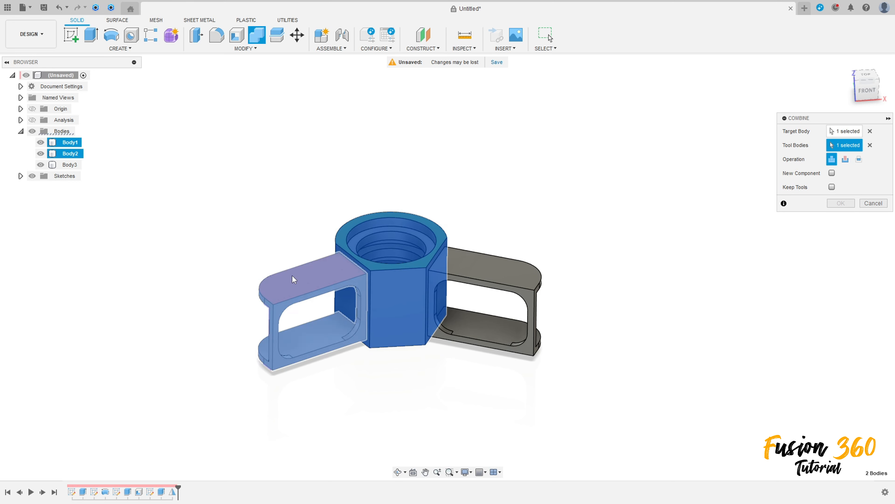
{"action": "left_click", "coordinate": [470, 268]}
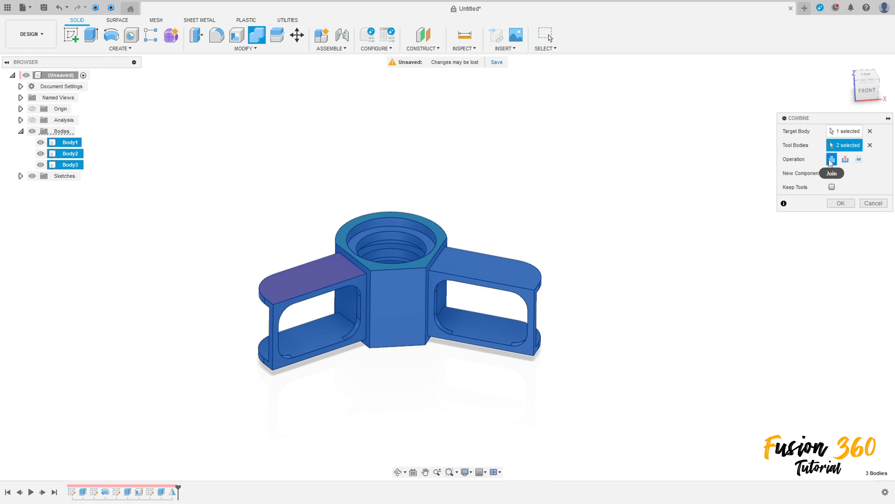
{"action": "left_click", "coordinate": [841, 204]}
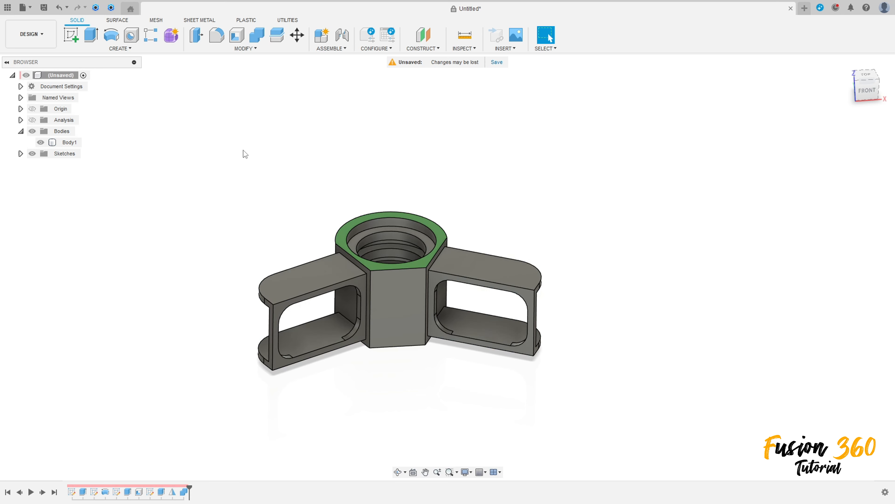
- Reapply the red enamel paint to the top face of the original arm
{"action": "middle_click_drag", "start_coordinate": [487, 184], "coordinate": [243, 232], "text": "shift"}
{"action": "key", "text": "a"}
{"action": "left_click", "coordinate": [293, 260]}
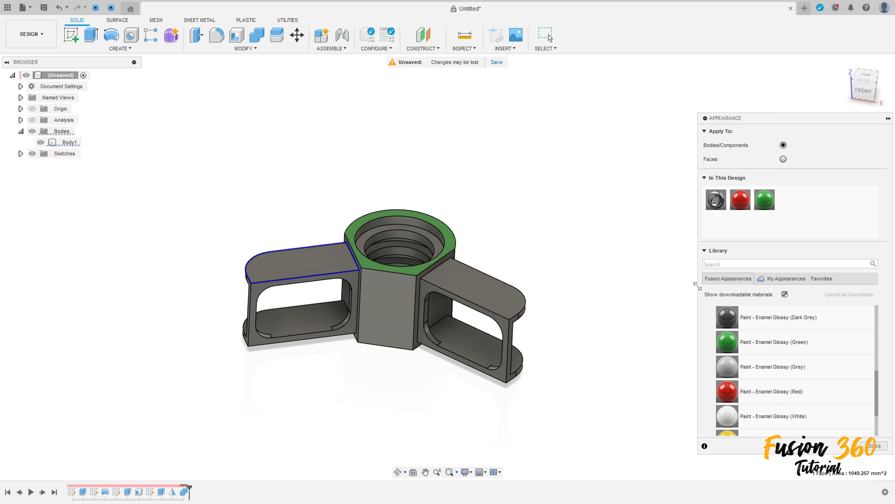
{"action": "left_click_drag", "start_coordinate": [740, 198], "coordinate": [321, 258]}
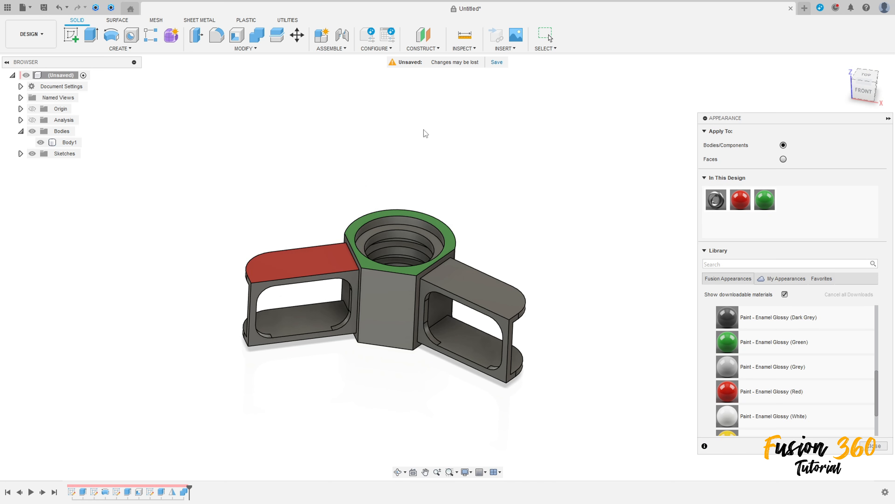
{"action": "key", "text": "Escape"}
- Measure the areas of the green ring face and the red arm face
{"action": "left_click", "coordinate": [844, 62]}
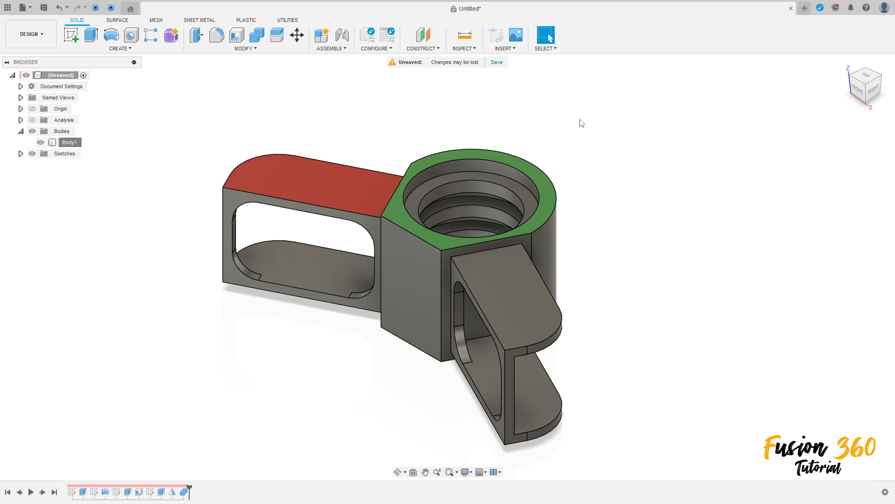
{"action": "left_click", "coordinate": [463, 41]}
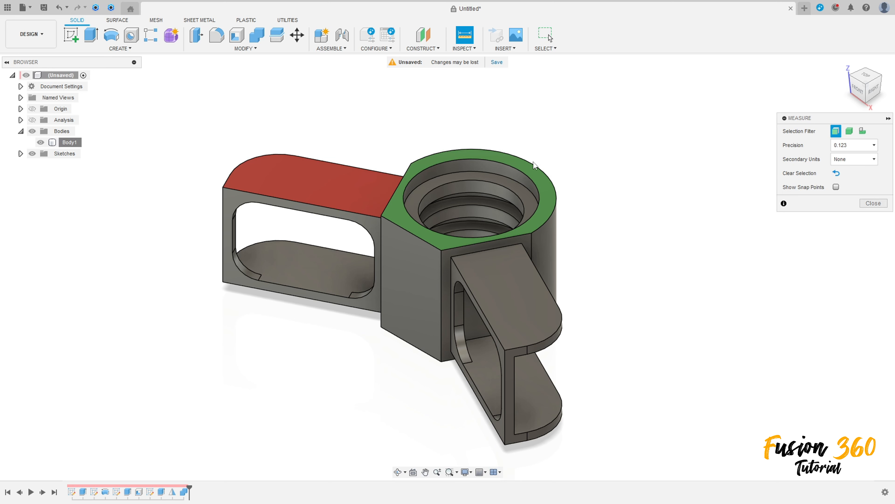
{"action": "left_click", "coordinate": [551, 195]}
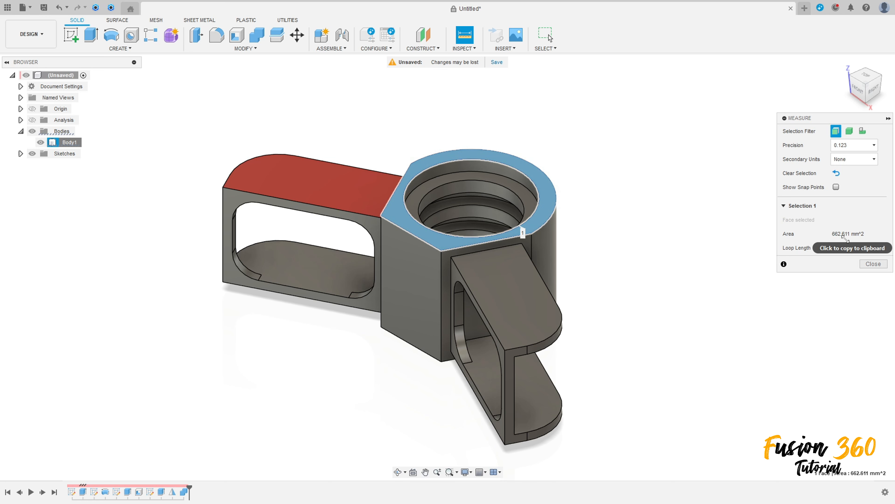
{"action": "left_click", "coordinate": [321, 179]}
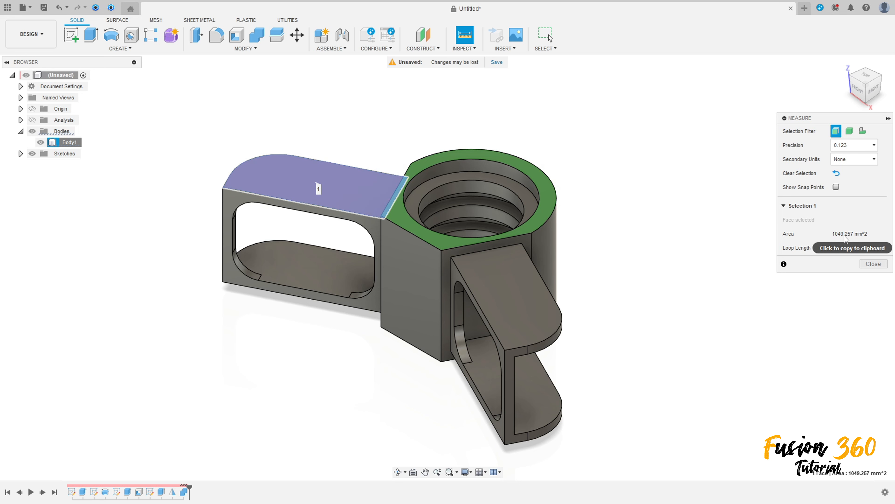
- Measure the distance from the red arm's upper outer corner to the other arm's lower outer corner
{"action": "left_click", "coordinate": [228, 175]}
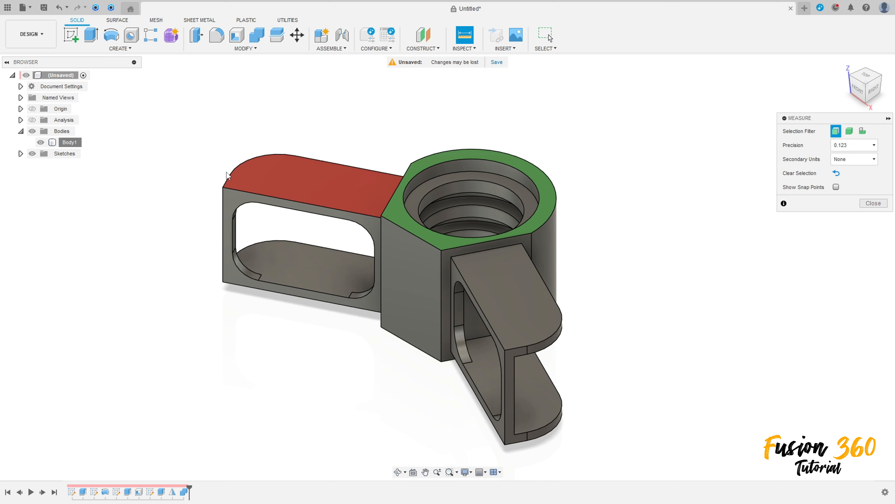
{"action": "left_click", "coordinate": [223, 187]}
{"action": "left_click", "coordinate": [504, 445]}
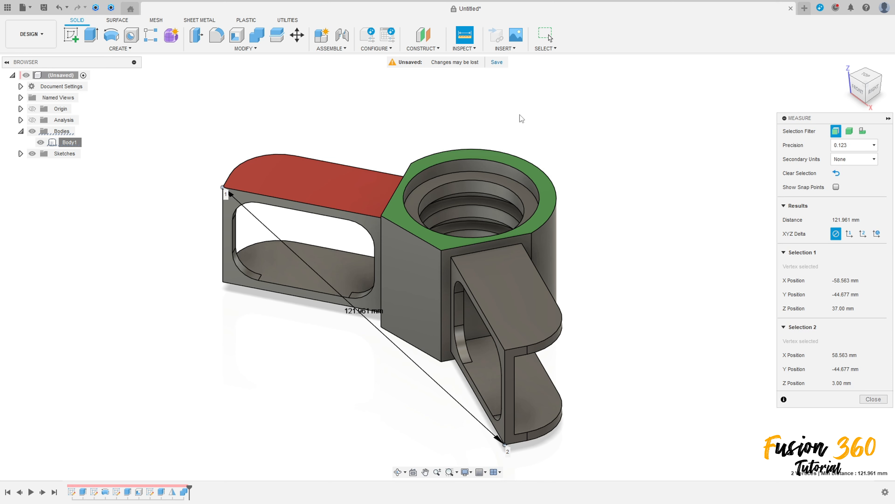
{"action": "left_click", "coordinate": [427, 111]}
{"action": "key", "text": "Escape"}
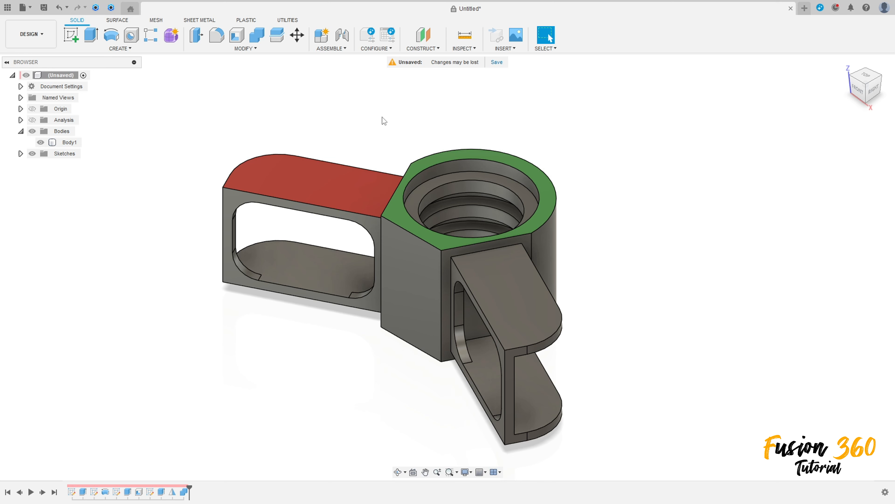
- Check the joined body's physical properties, such as its mass and volume
{"action": "right_click", "coordinate": [65, 142]}
{"action": "left_click", "coordinate": [86, 239]}
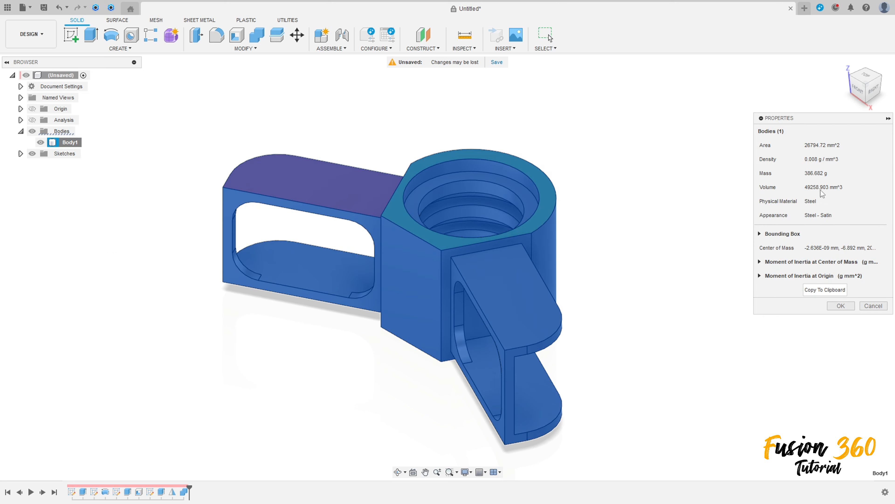
{"action": "left_click", "coordinate": [841, 307]}
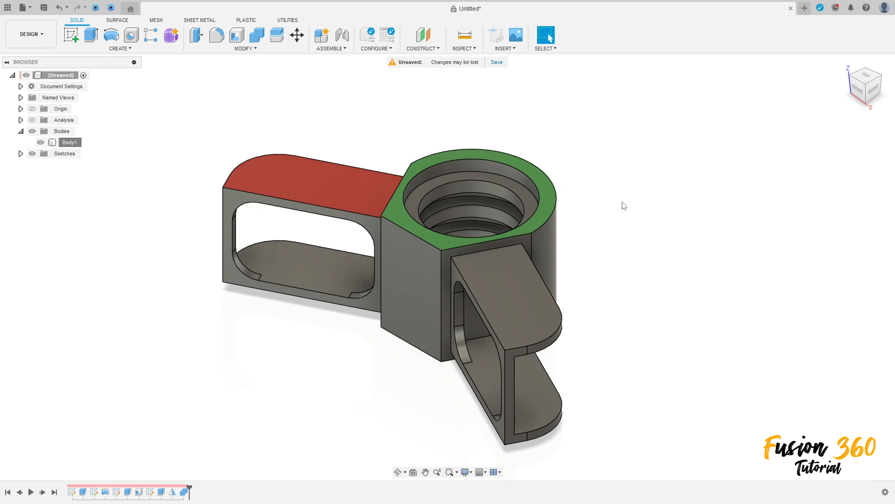
{"action": "middle_click_drag", "start_coordinate": [704, 157], "coordinate": [416, 125], "text": "shift"}
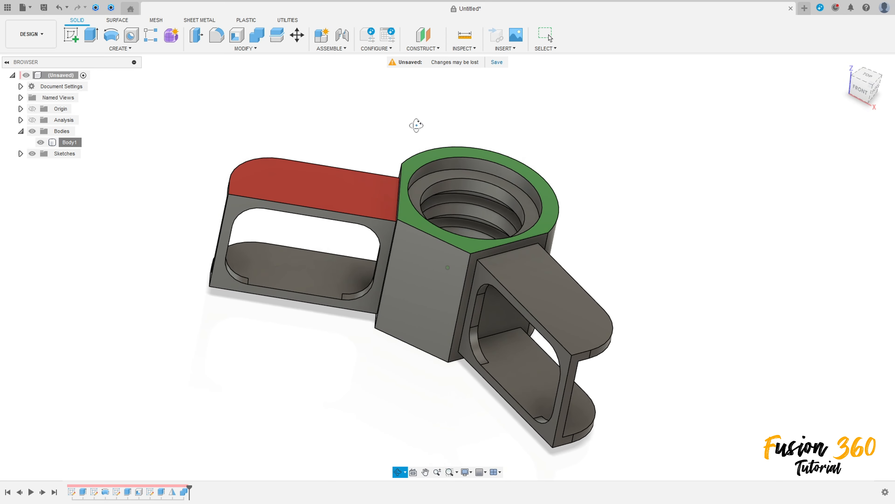